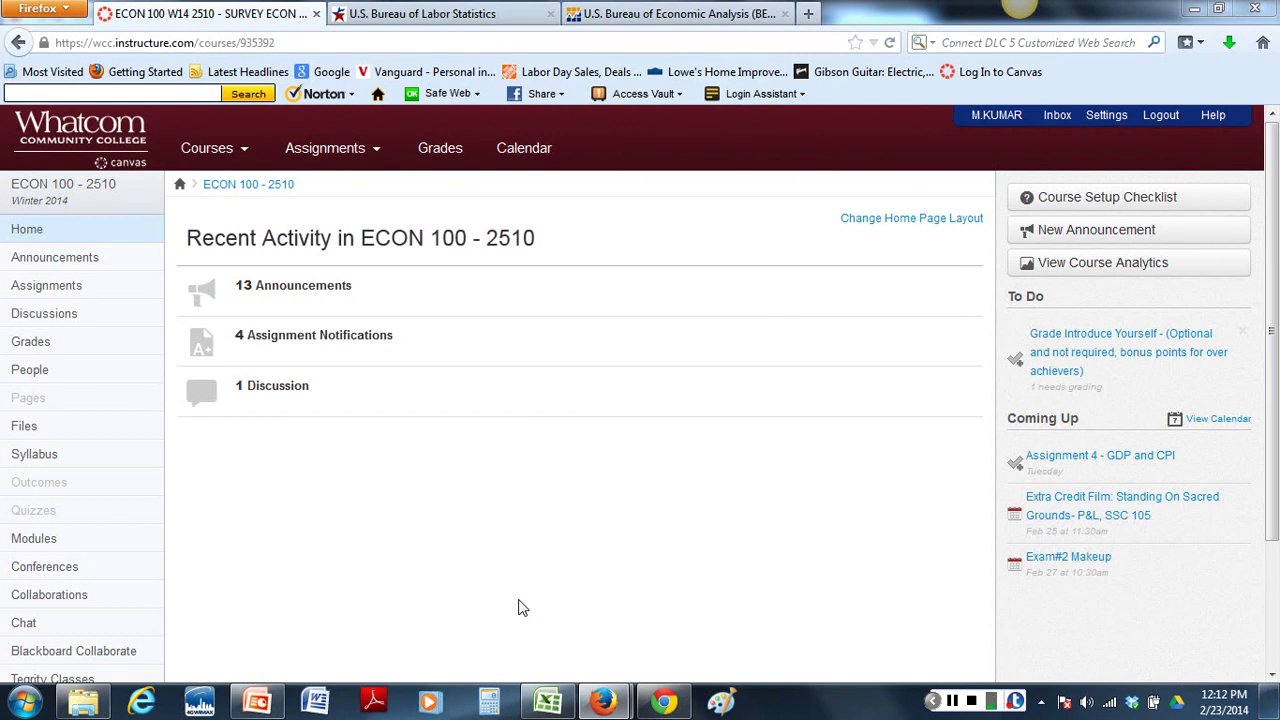
- Go from the course modules to the Bureau of Economic Analysis site's Gross Domestic Product section and request the current-dollar and "real" GDP Excel file
click(33, 539)
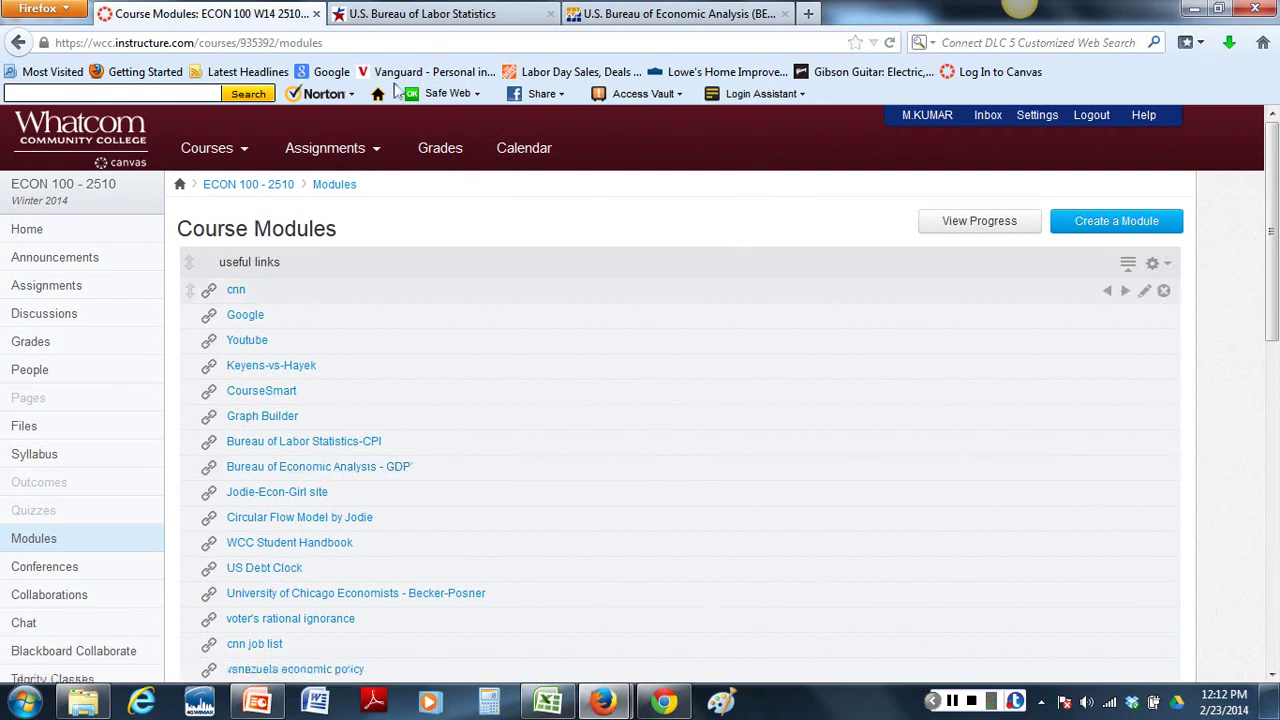
click(667, 17)
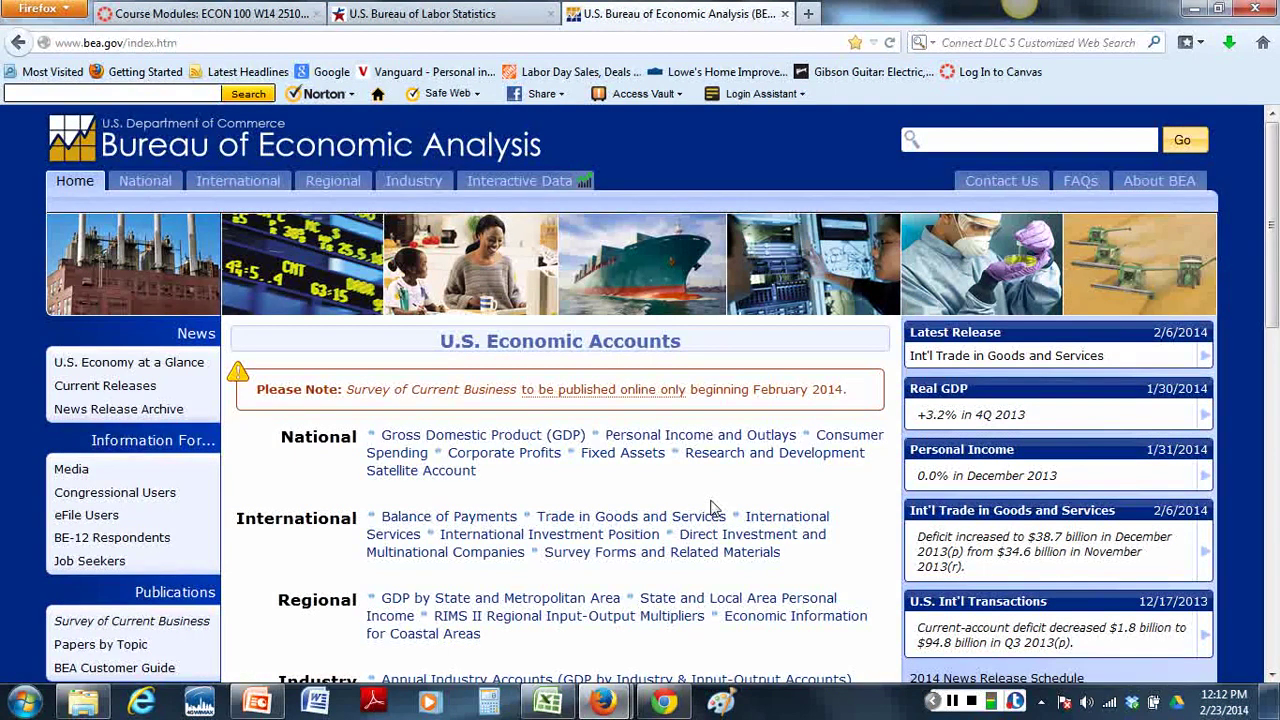
click(507, 437)
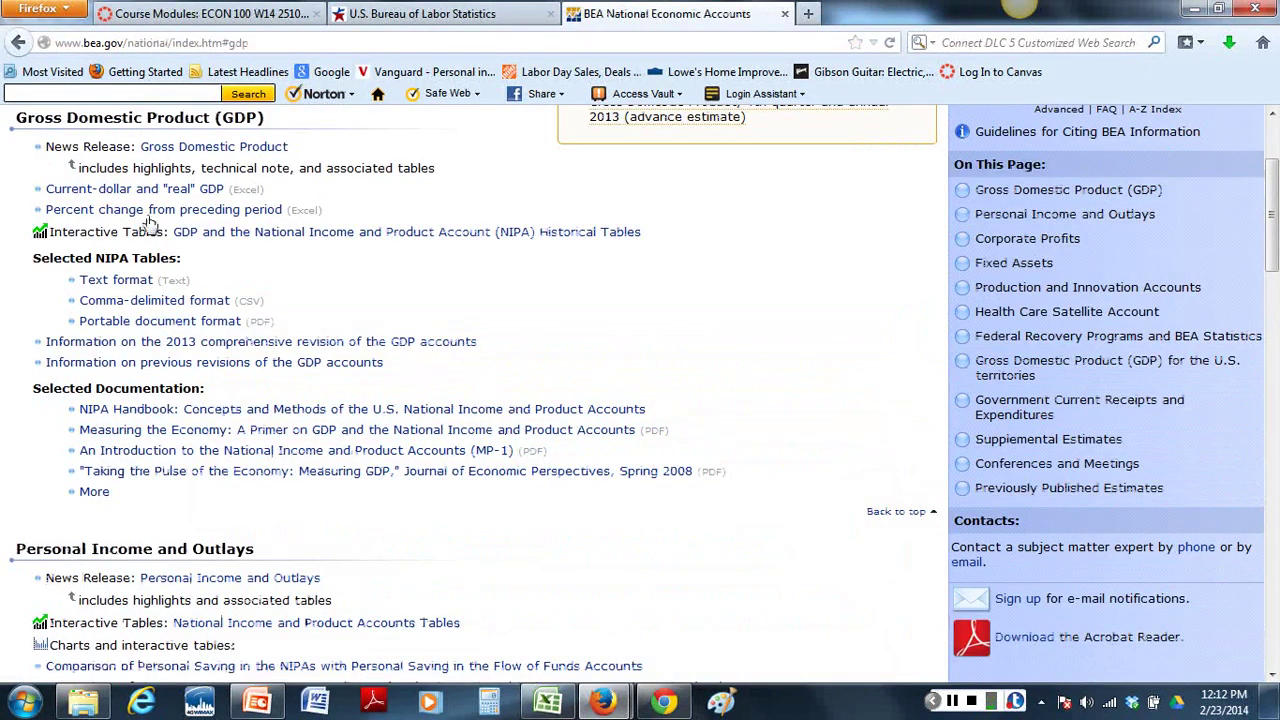
click(150, 189)
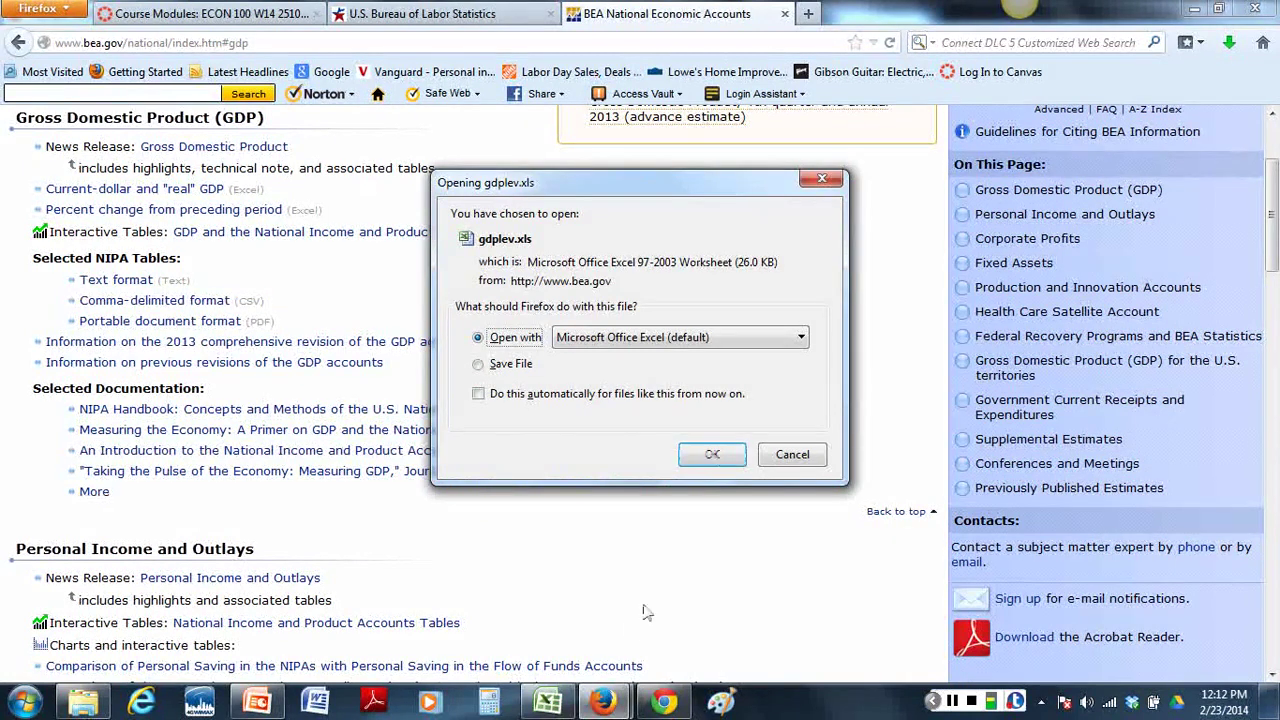
- Switch to the gdplev workbook in Excel and review the annual GDP columns from their headings down to the highlighted recent years
click(563, 688)
scroll(680, 500, up, 6)
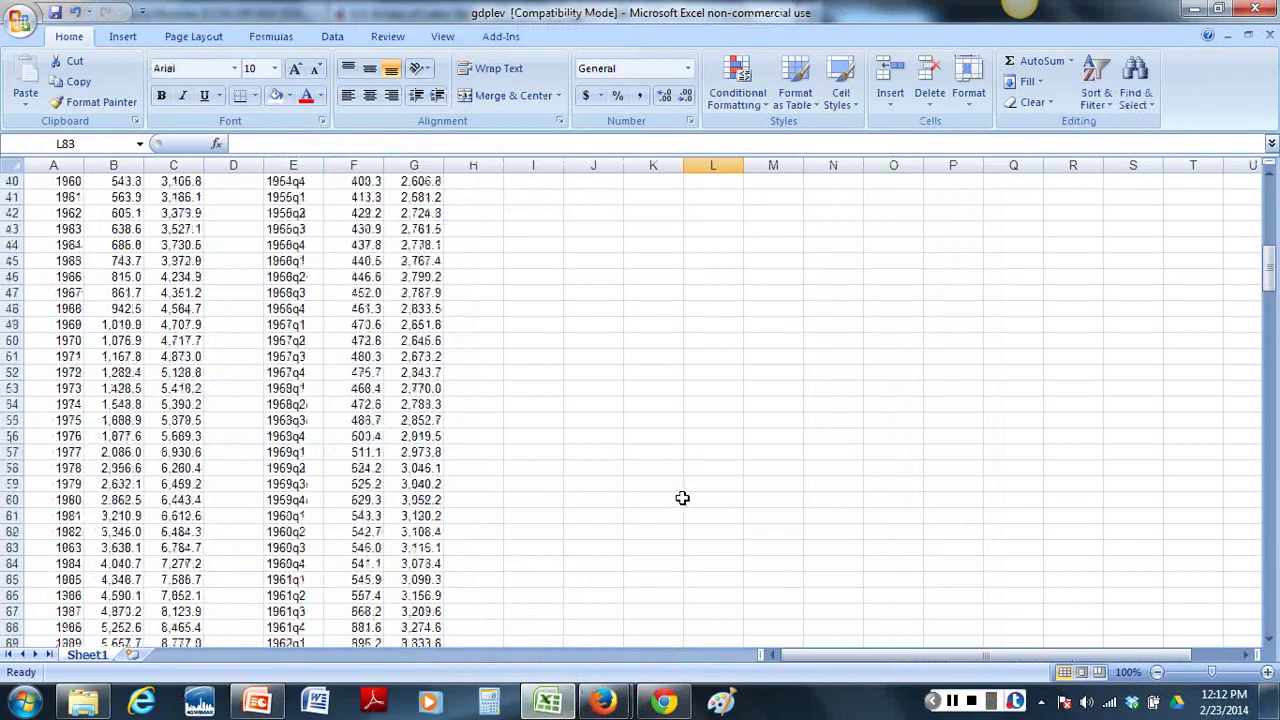
scroll(684, 500, up, 13)
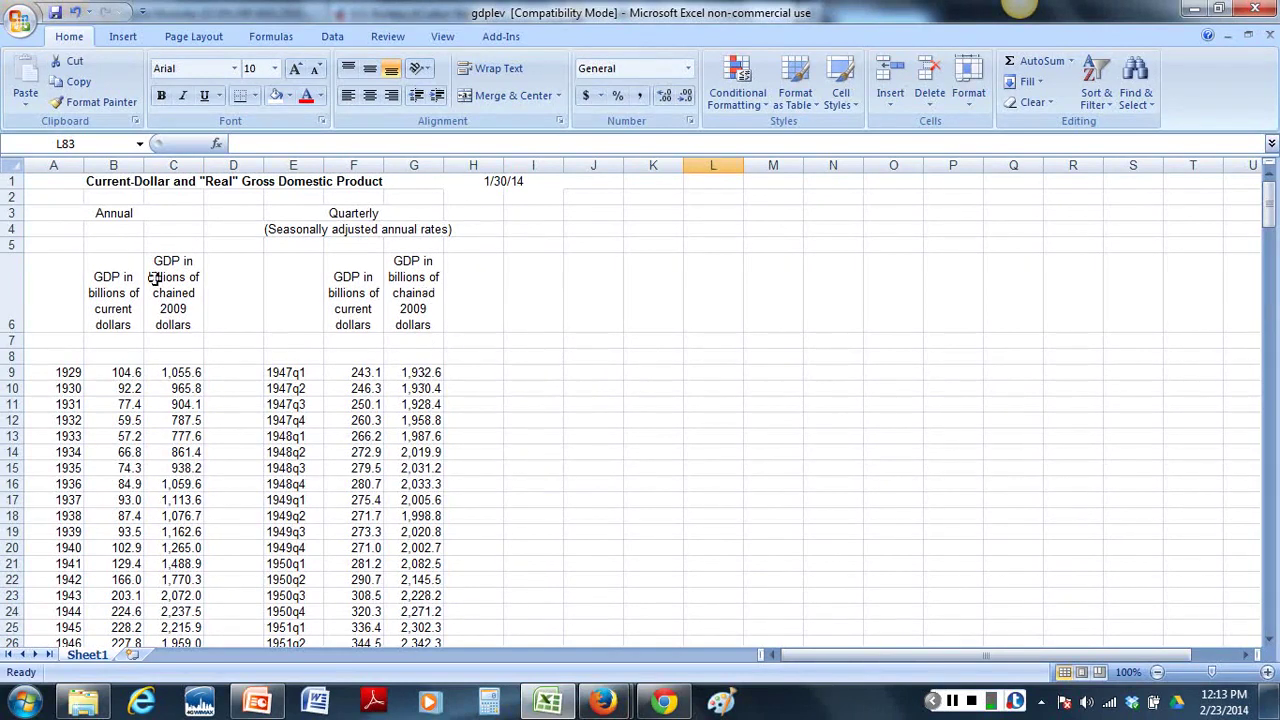
scroll(523, 477, down, 12)
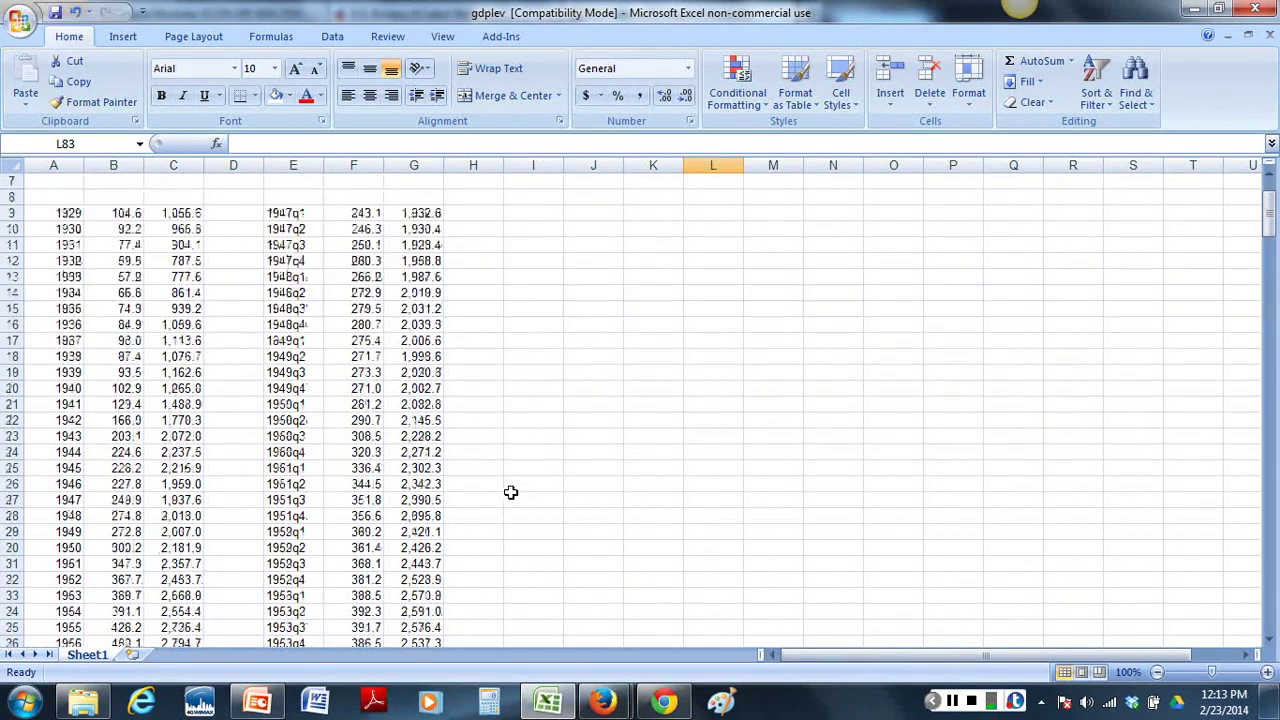
scroll(514, 476, down, 9)
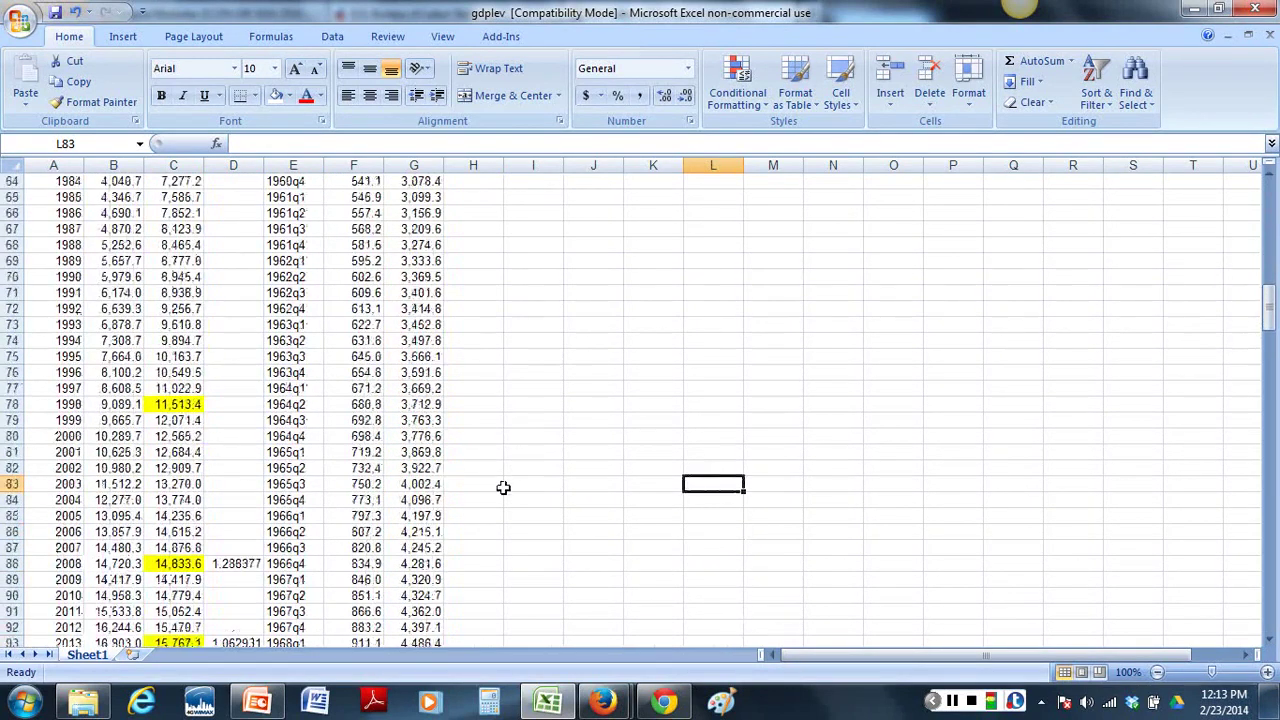
- Read the Nominal versus Real GDP slide in PowerPoint, and check its 1998 and 2008 example against the annual columns in the Excel workbook
click(268, 706)
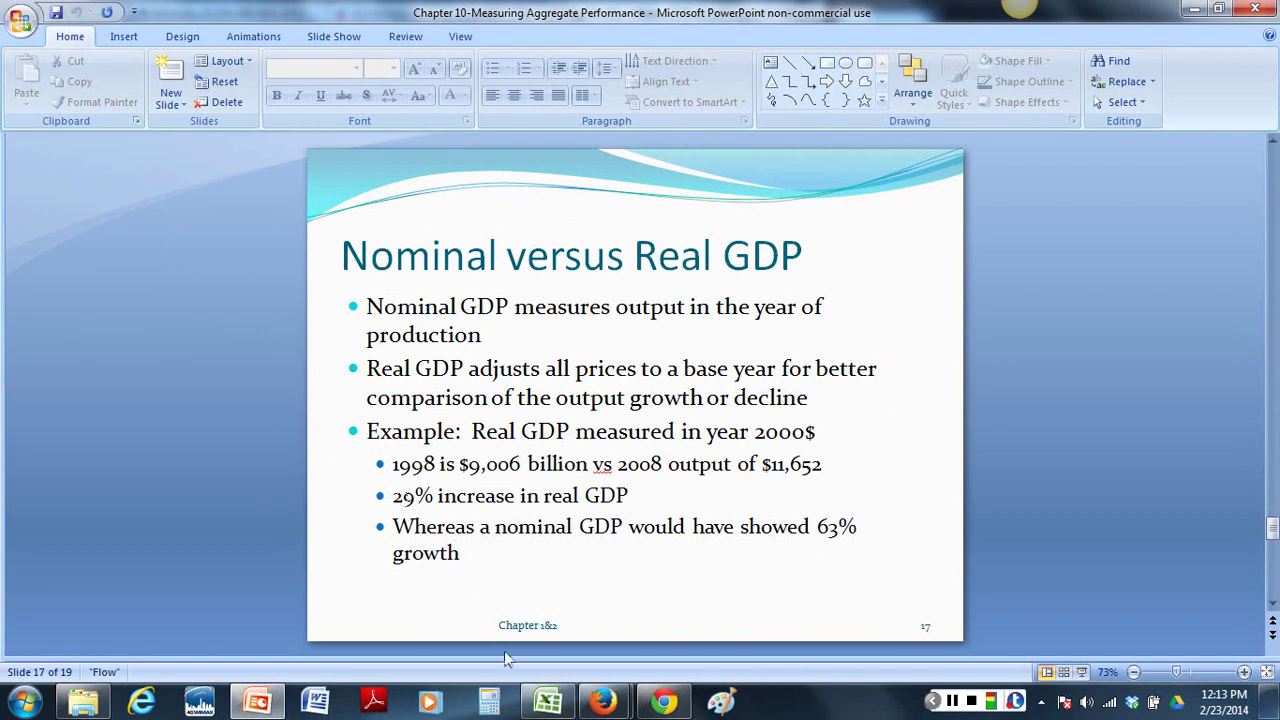
click(541, 705)
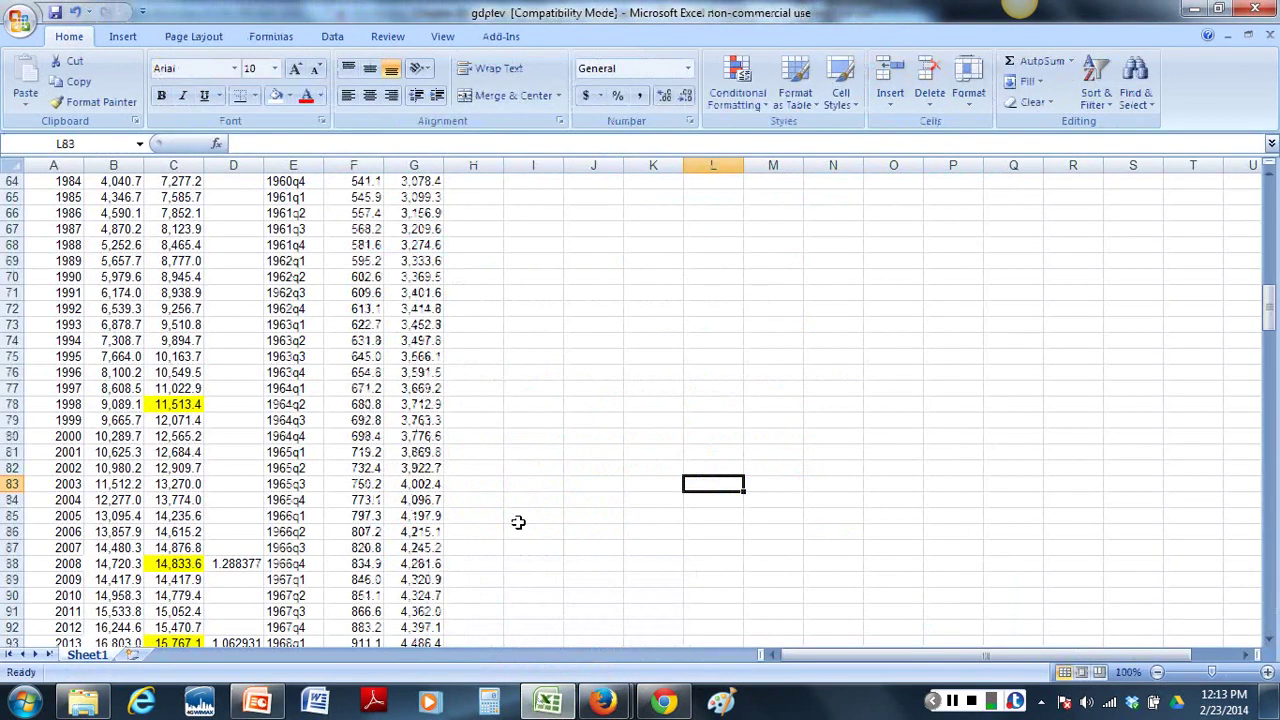
scroll(505, 454, up, 7)
scroll(510, 445, up, 14)
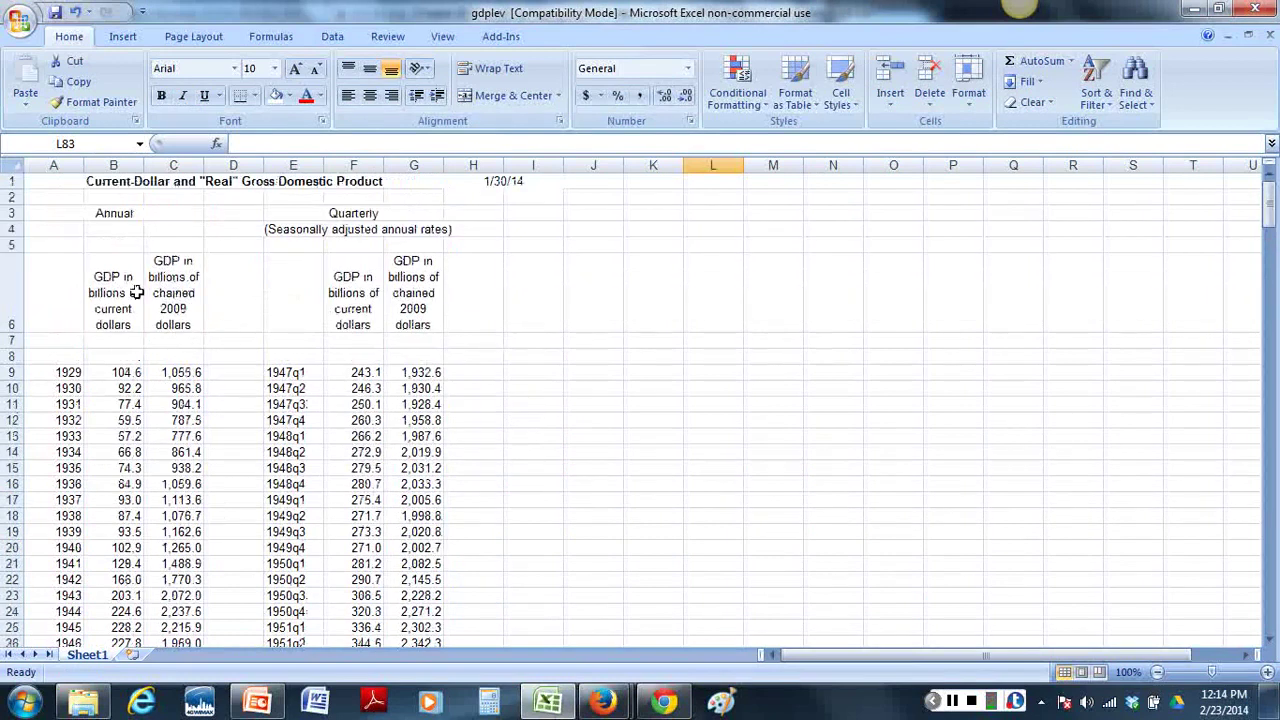
scroll(584, 380, down, 18)
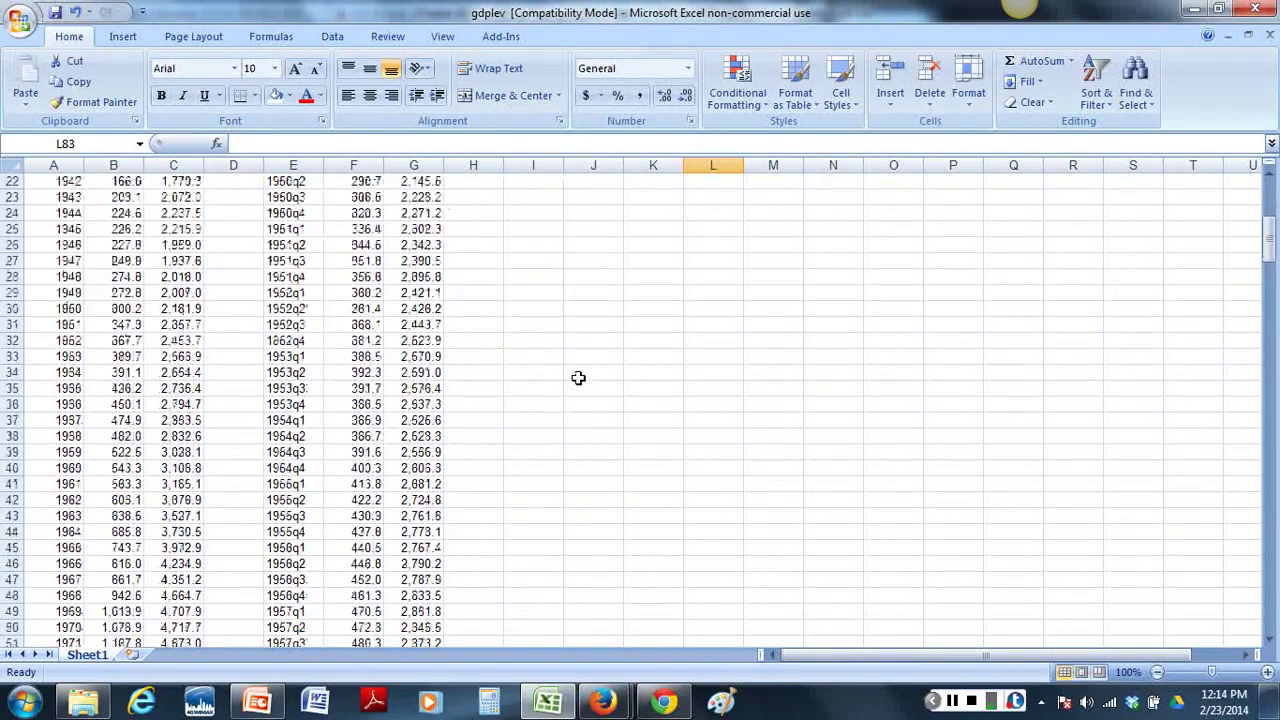
scroll(574, 364, down, 5)
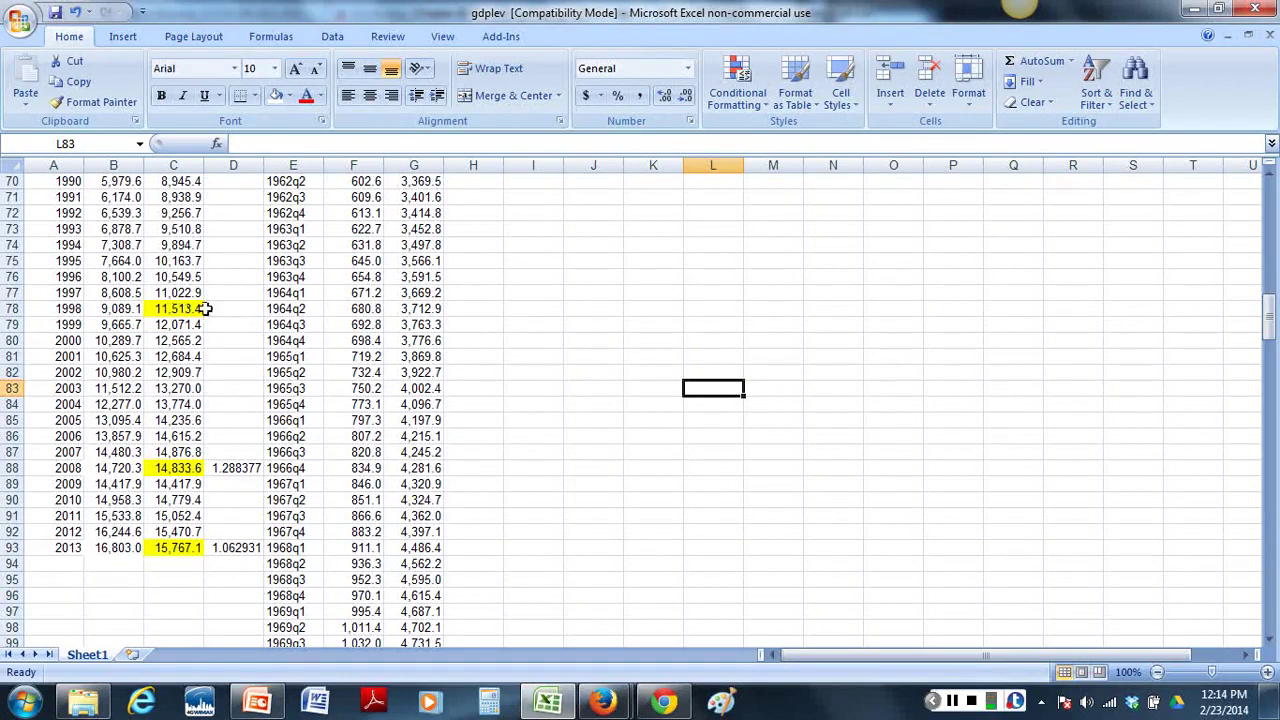
- Inspect the 2008-to-1998 real GDP ratio formula in D88 and compare it with the real GDP increase on the PowerPoint slide
click(248, 470)
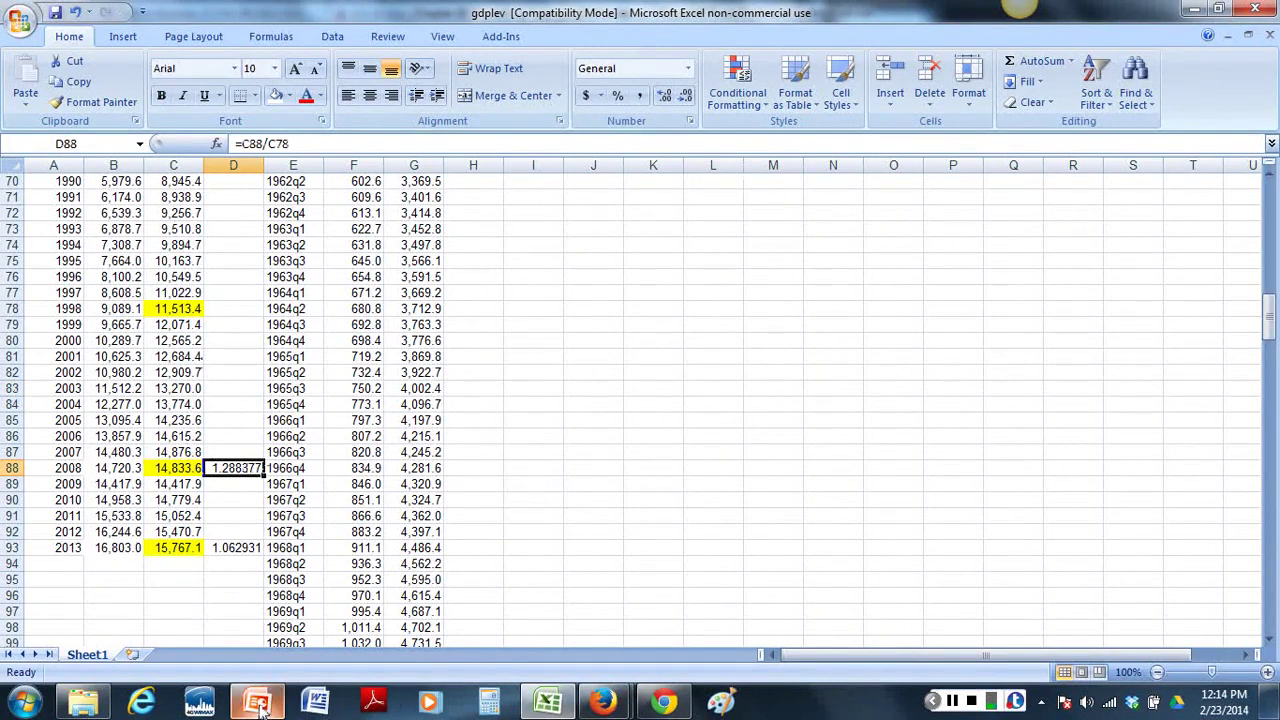
mouse_move(258, 705)
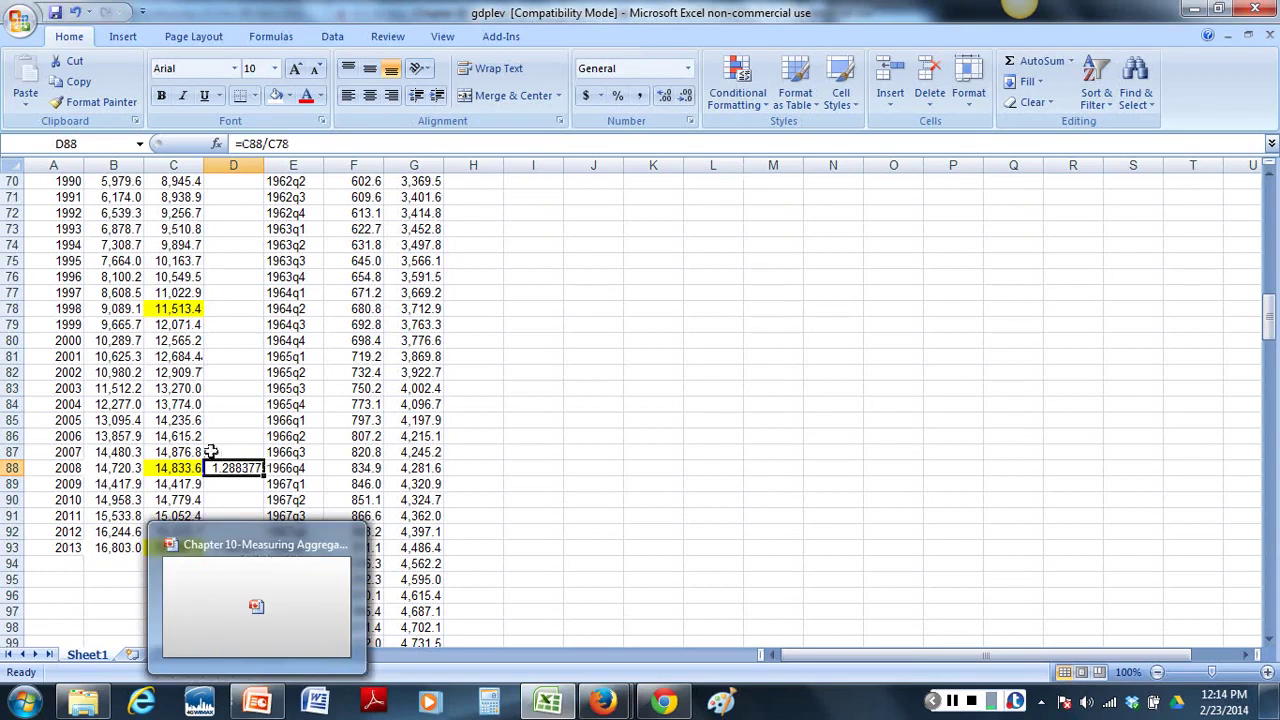
click(258, 705)
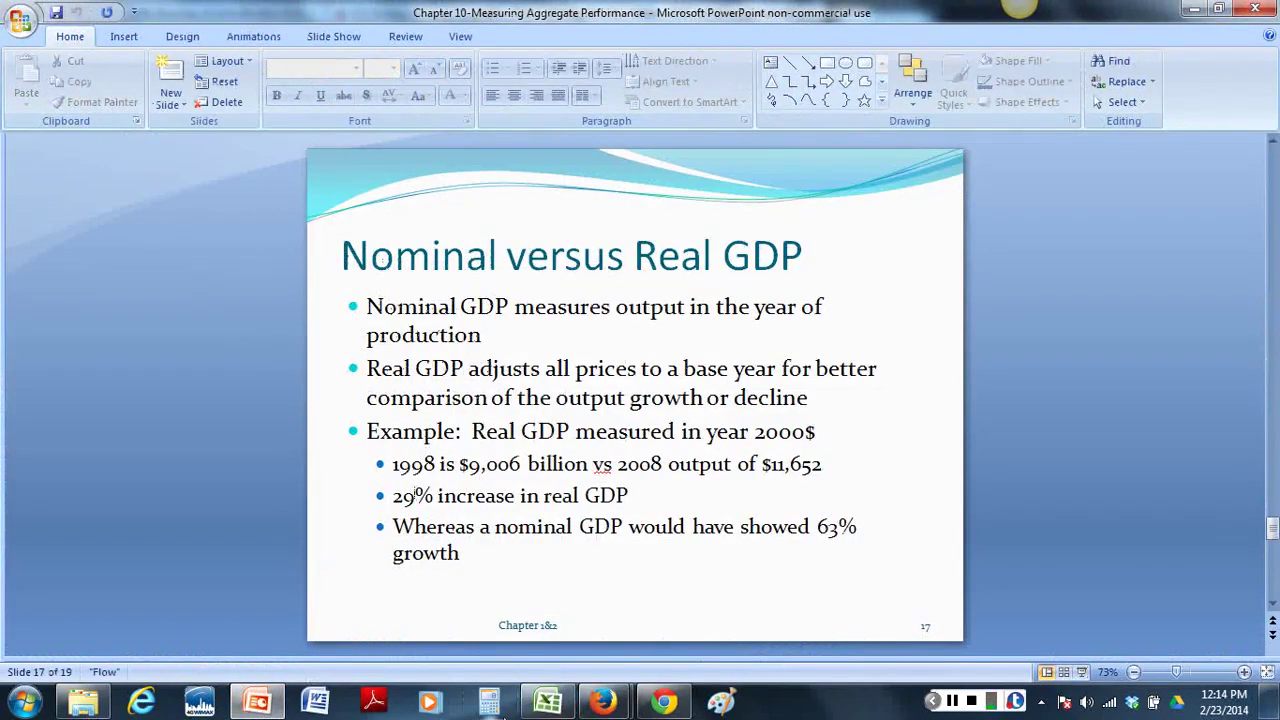
click(547, 703)
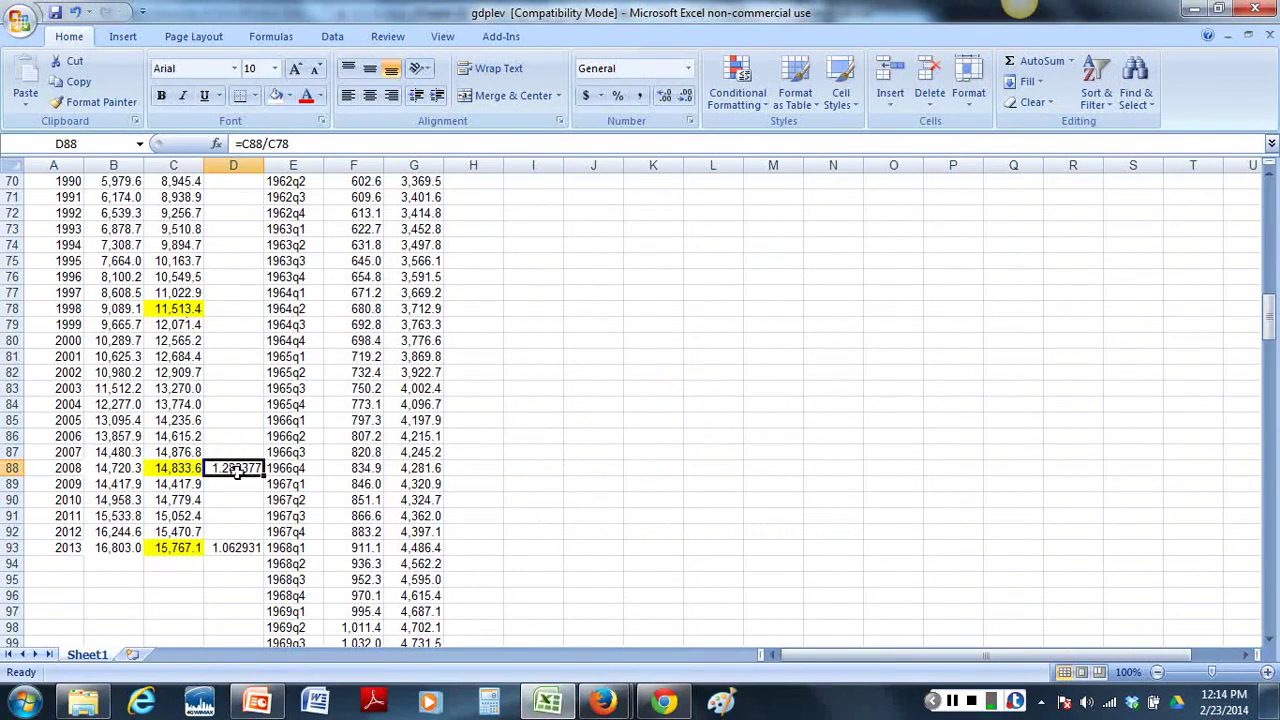
- Examine the 2008 real GDP value in C88 and check the current-dollar and chained 2009 dollar column headings
click(170, 468)
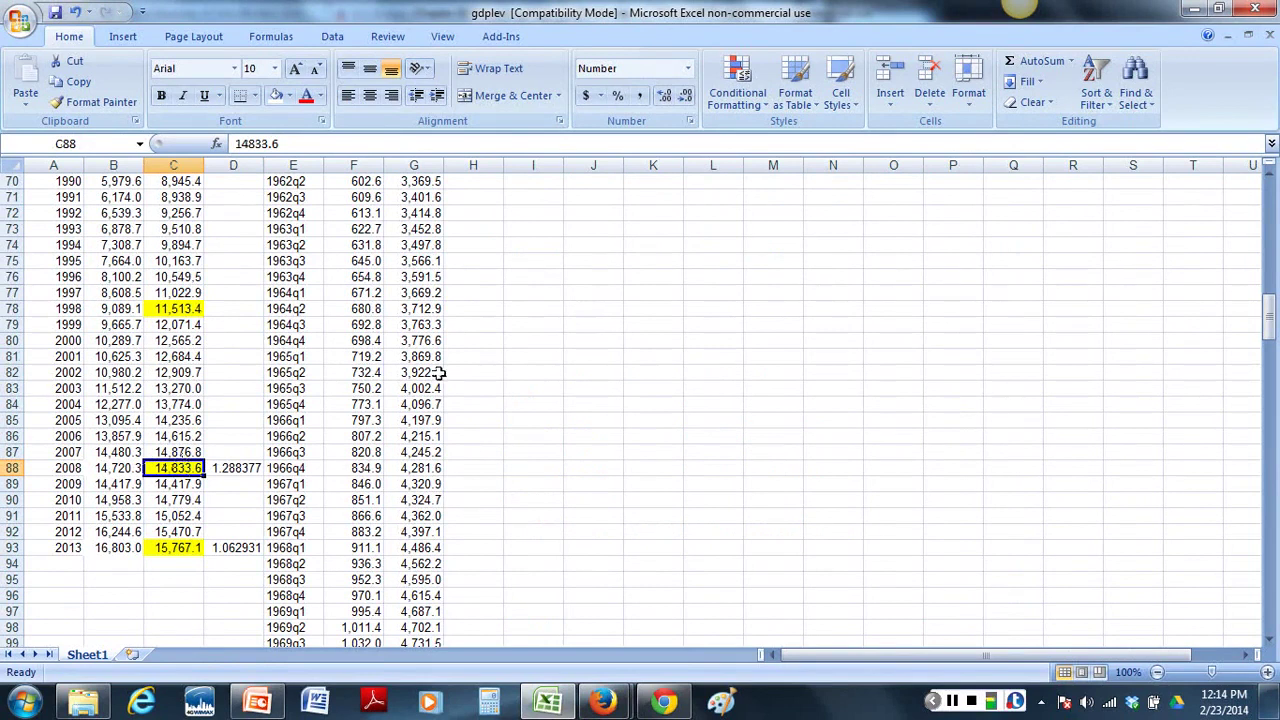
scroll(440, 388, up, 6)
scroll(440, 388, up, 17)
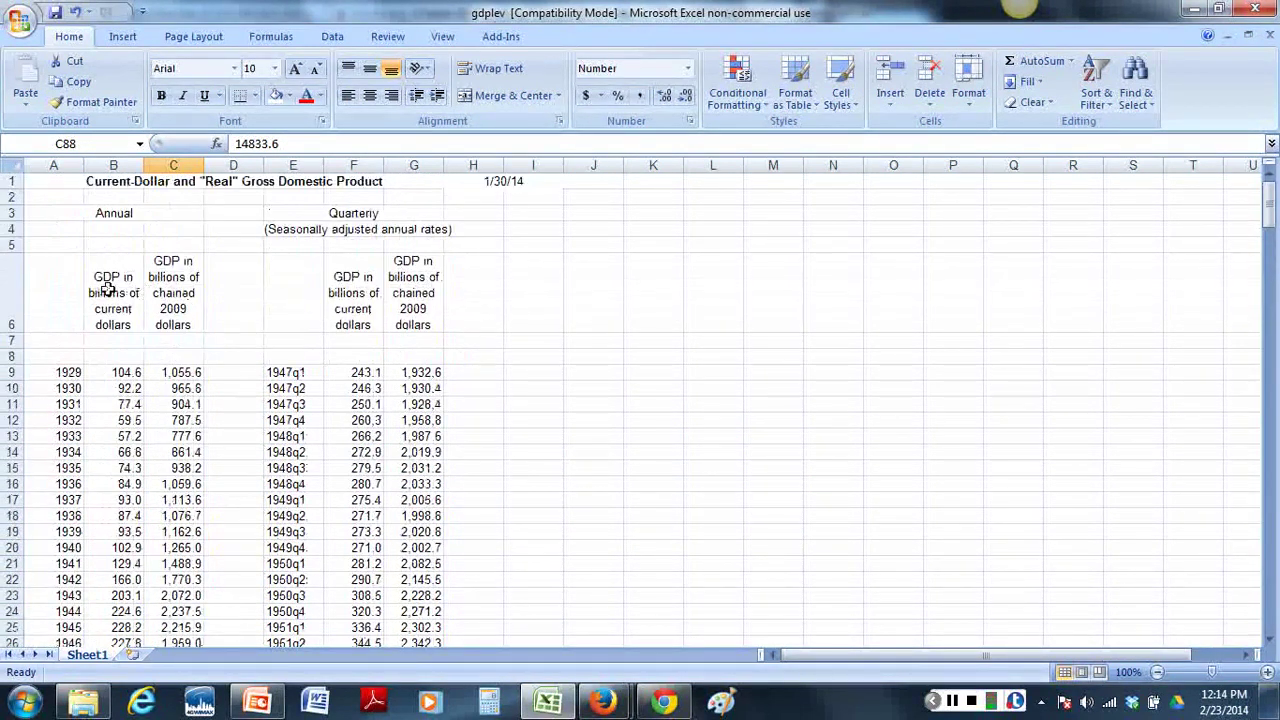
scroll(650, 380, down, 16)
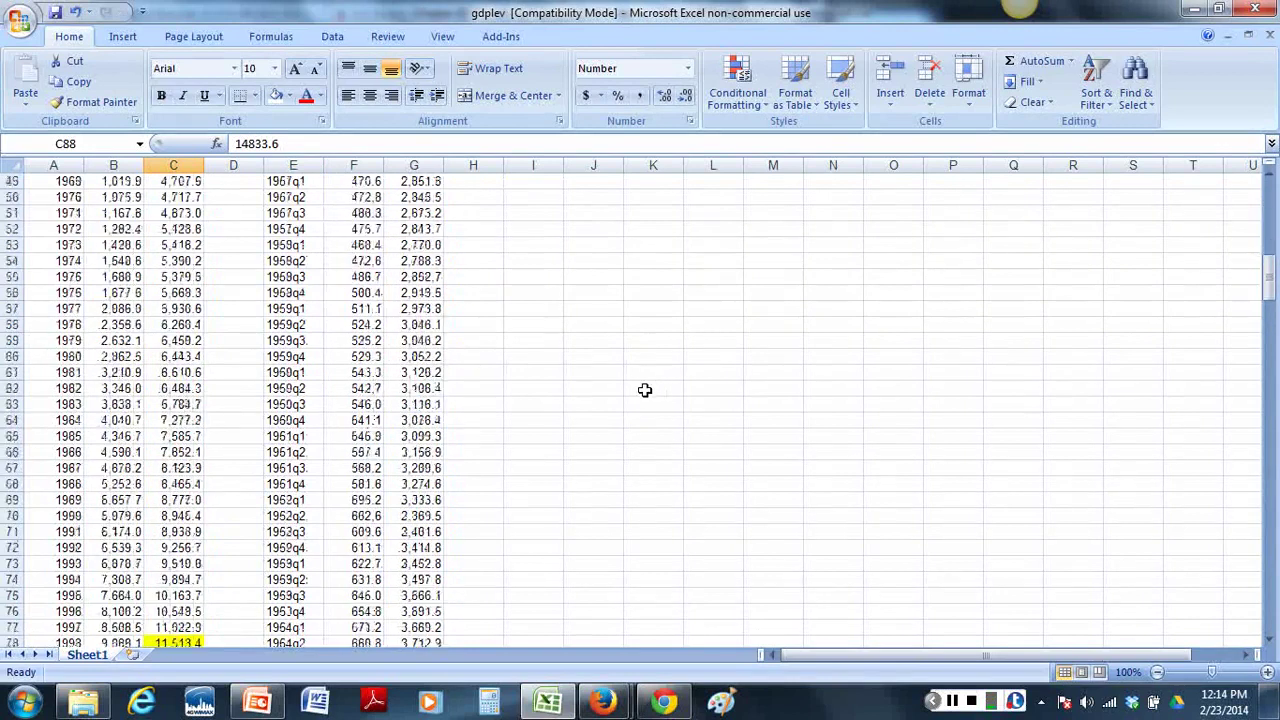
scroll(645, 388, down, 7)
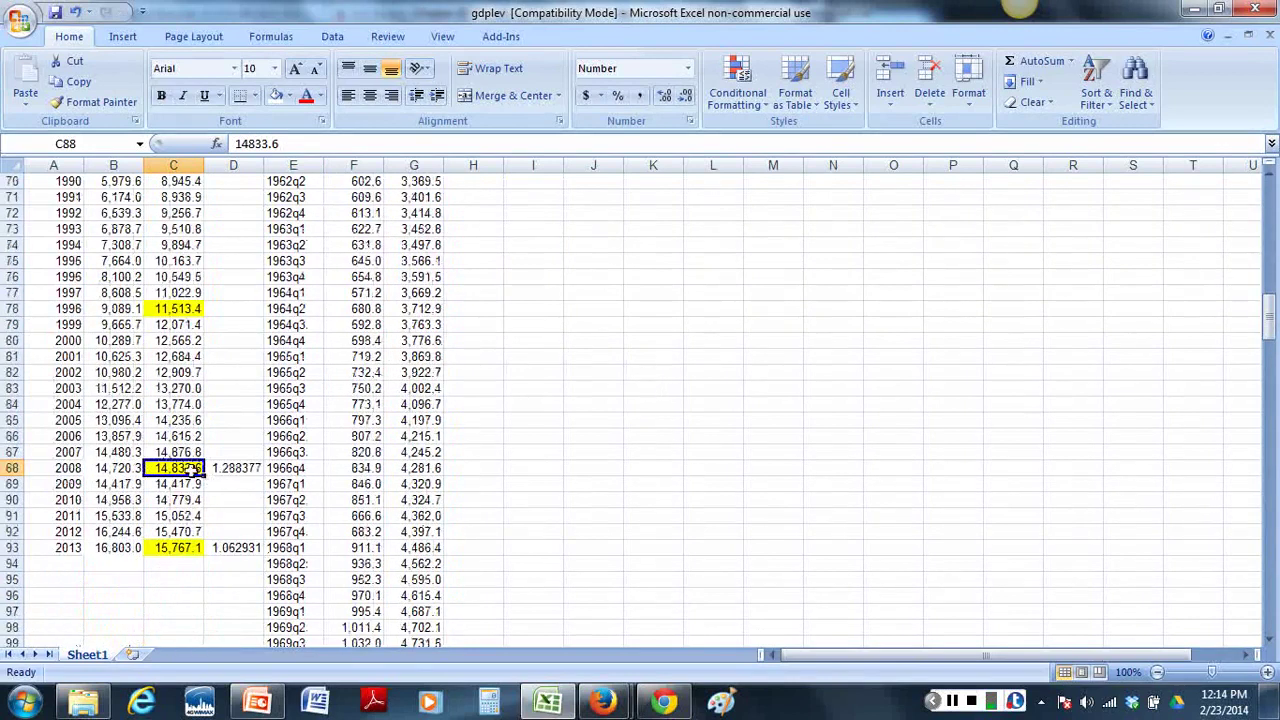
- Compare the 2013 and 2008 real GDP values in C93 and C88, and inspect the growth ratio formula in D93
click(178, 550)
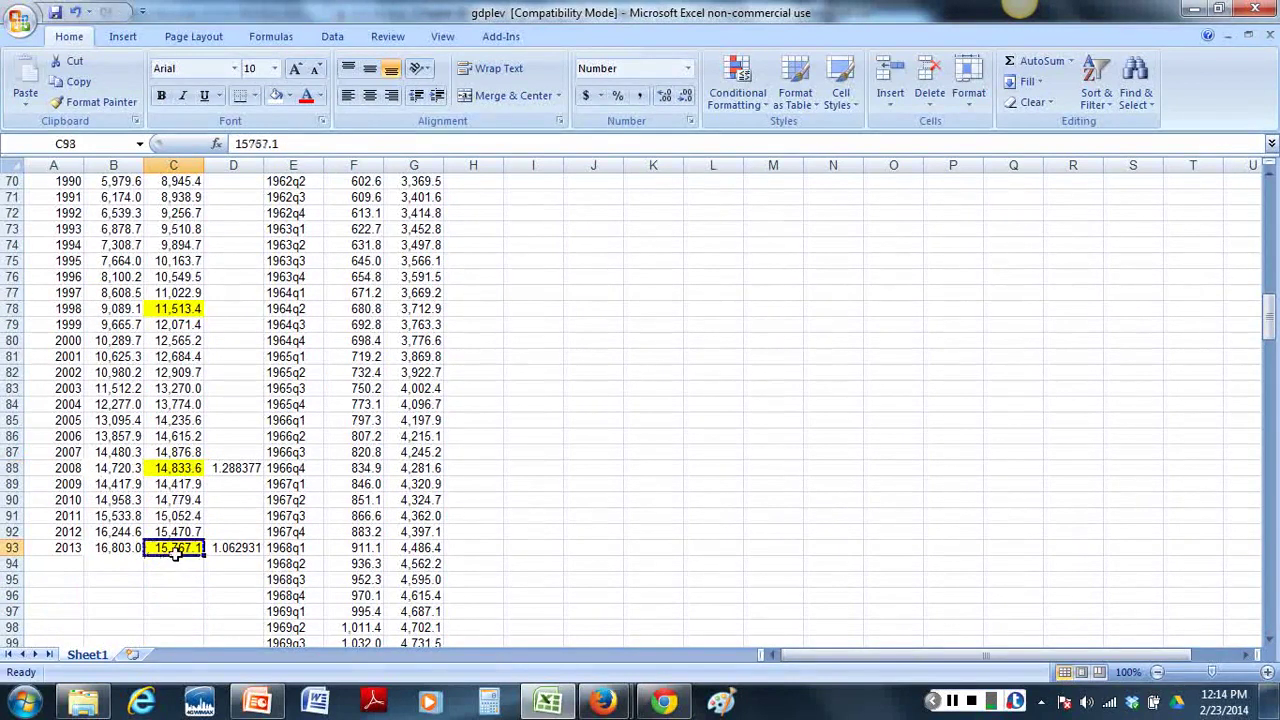
click(188, 468)
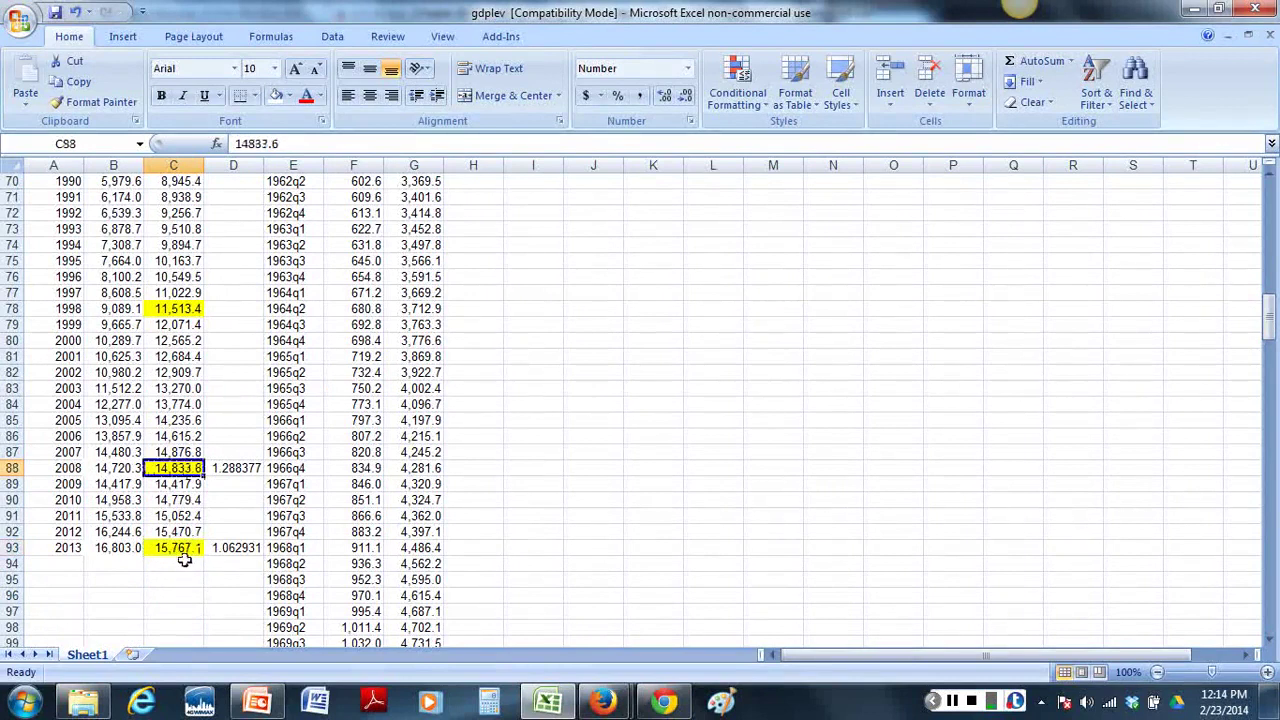
click(183, 552)
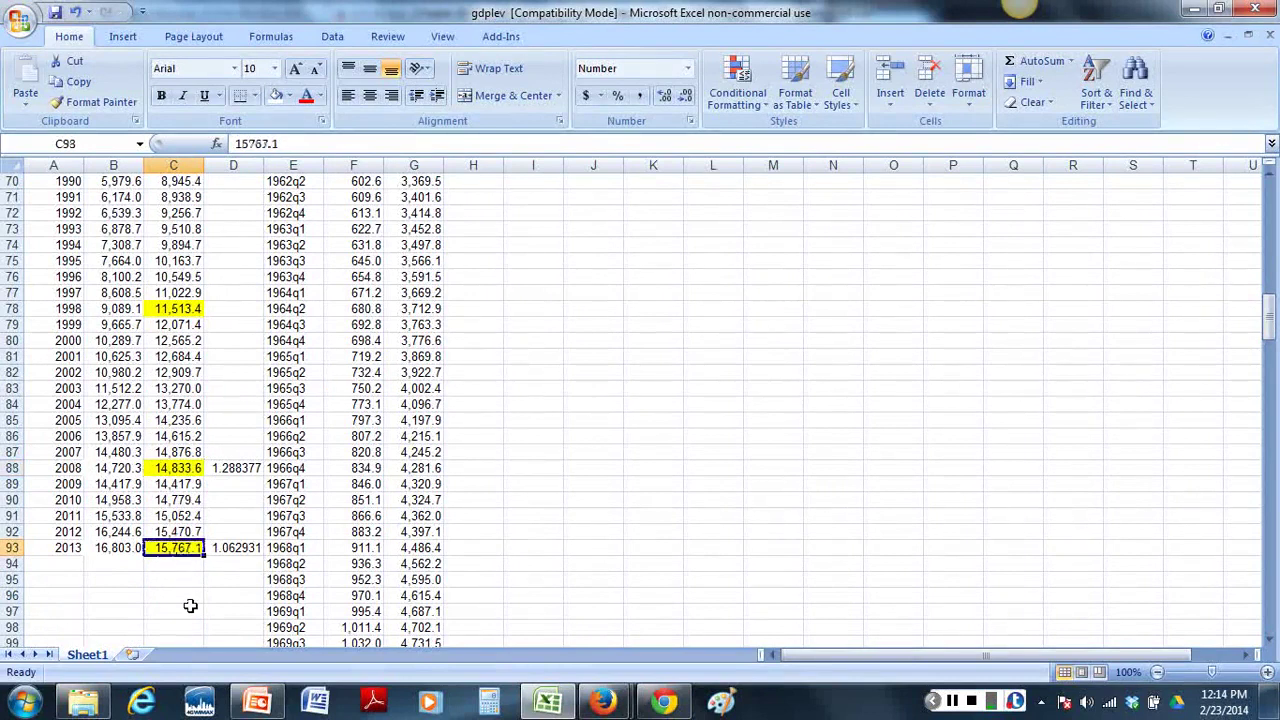
click(236, 547)
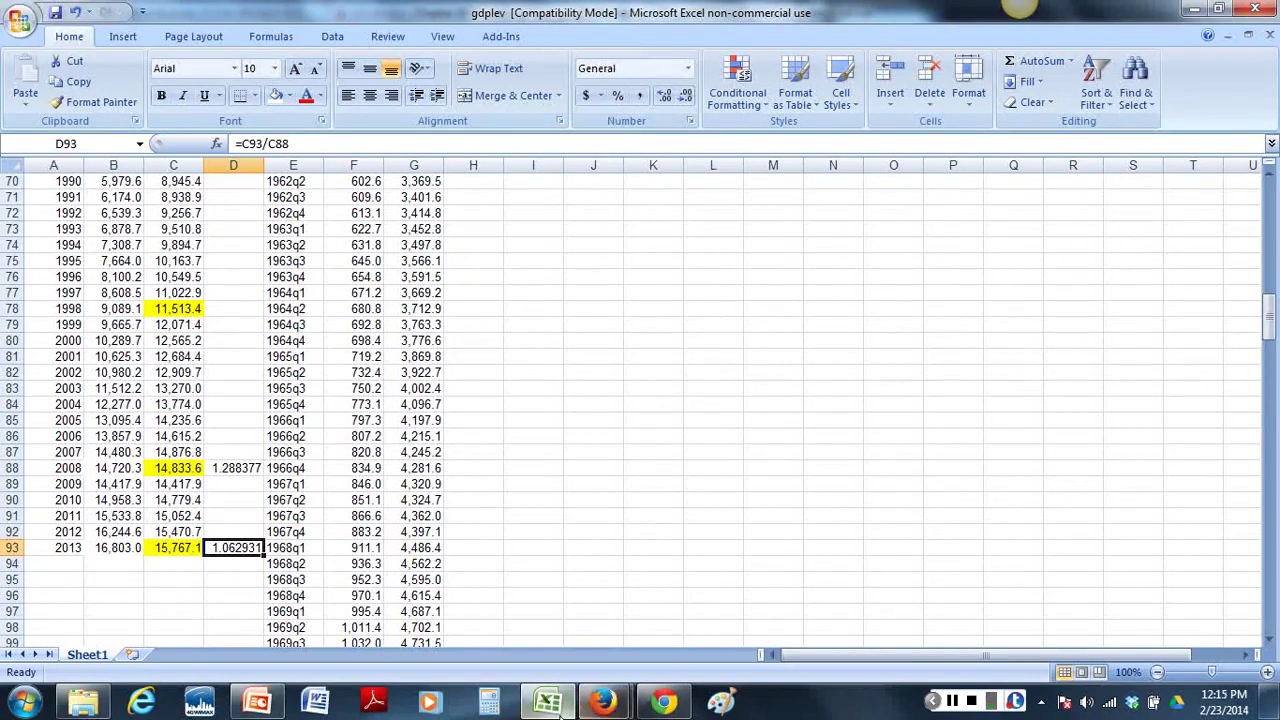
- Switch to Firefox, return to the Course Modules page and dismiss the gdplev.xls download dialog
mouse_move(605, 703)
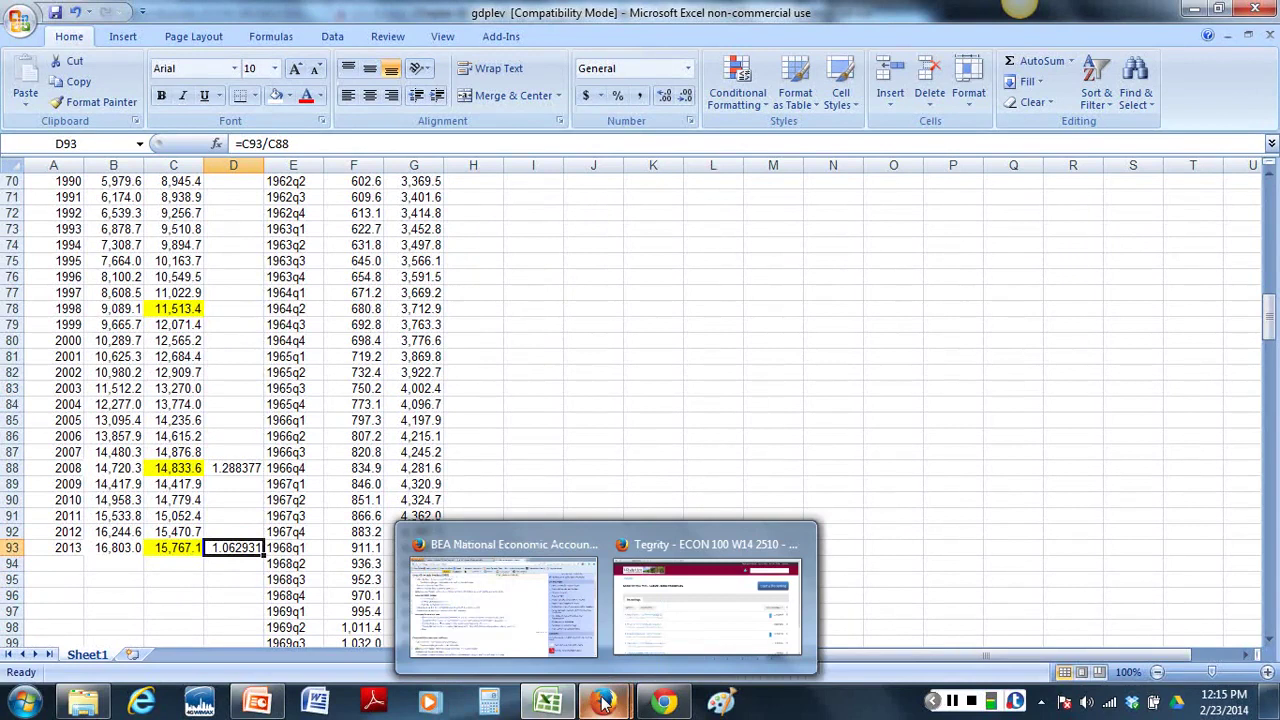
click(604, 703)
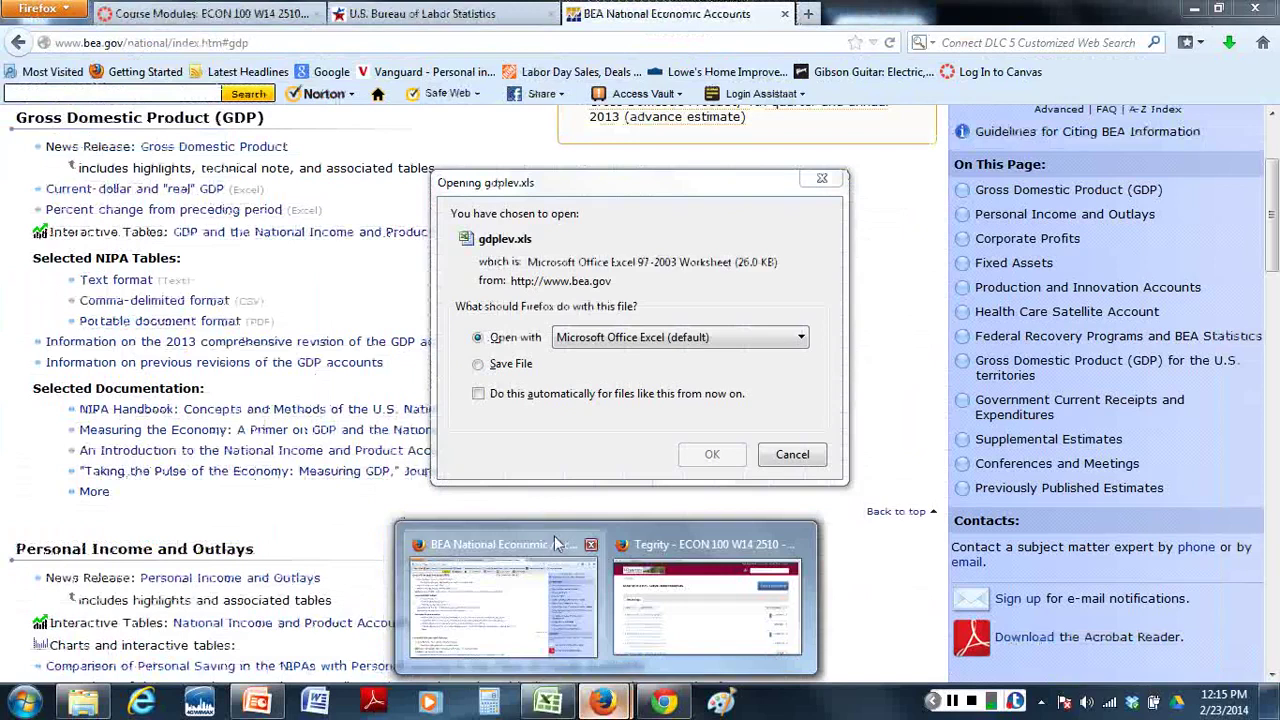
click(557, 543)
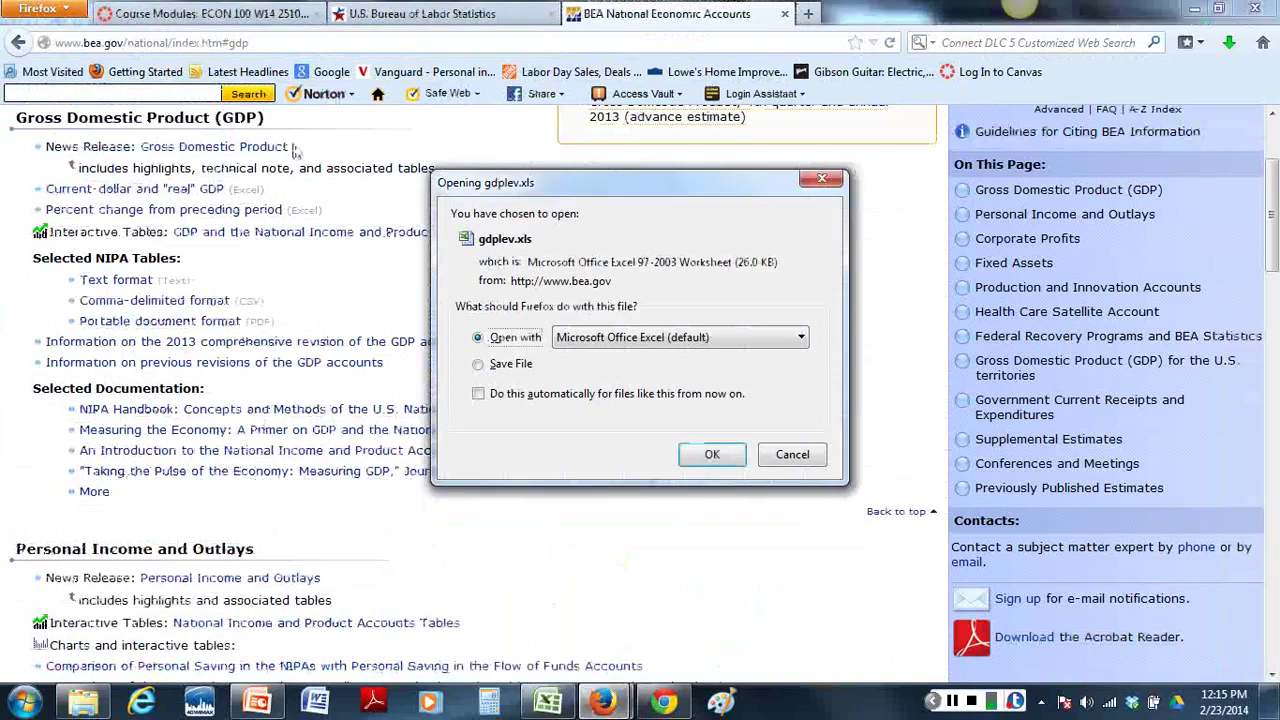
click(205, 24)
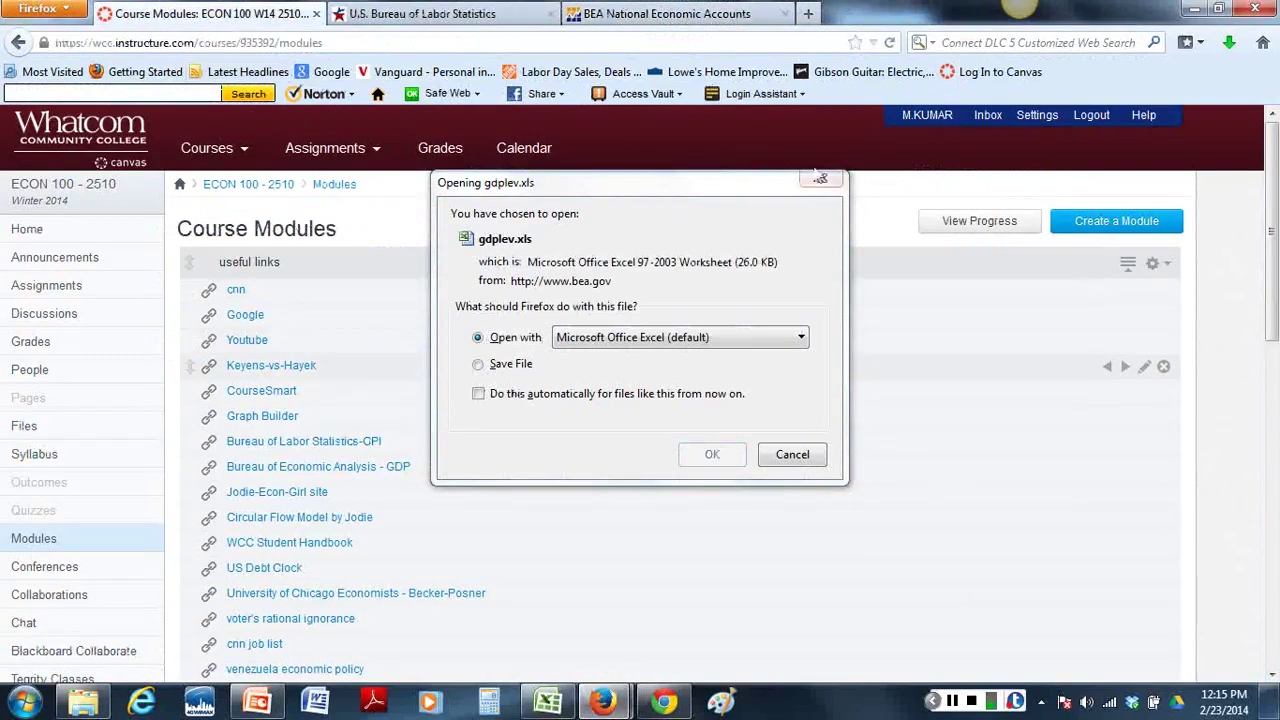
click(822, 179)
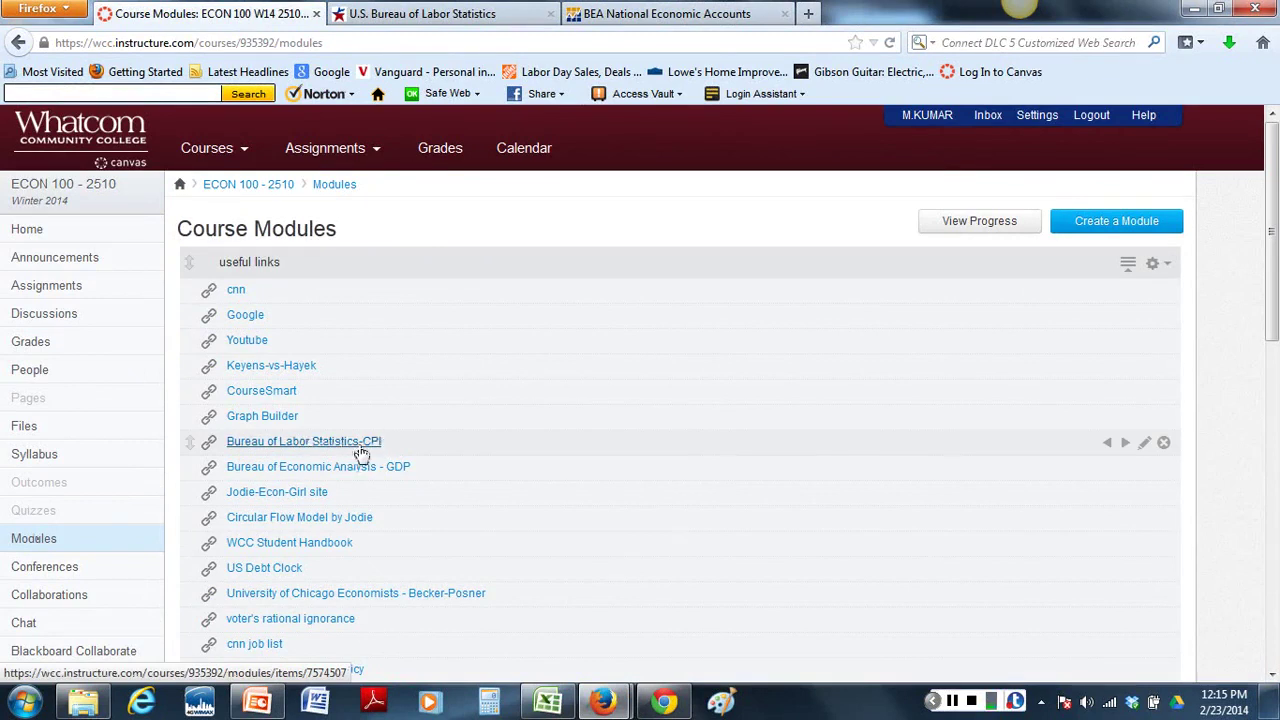
- Open the Bureau of Labor Statistics site from the course links and bring up the Inflation & Prices section of its Databases & Tables page
click(360, 448)
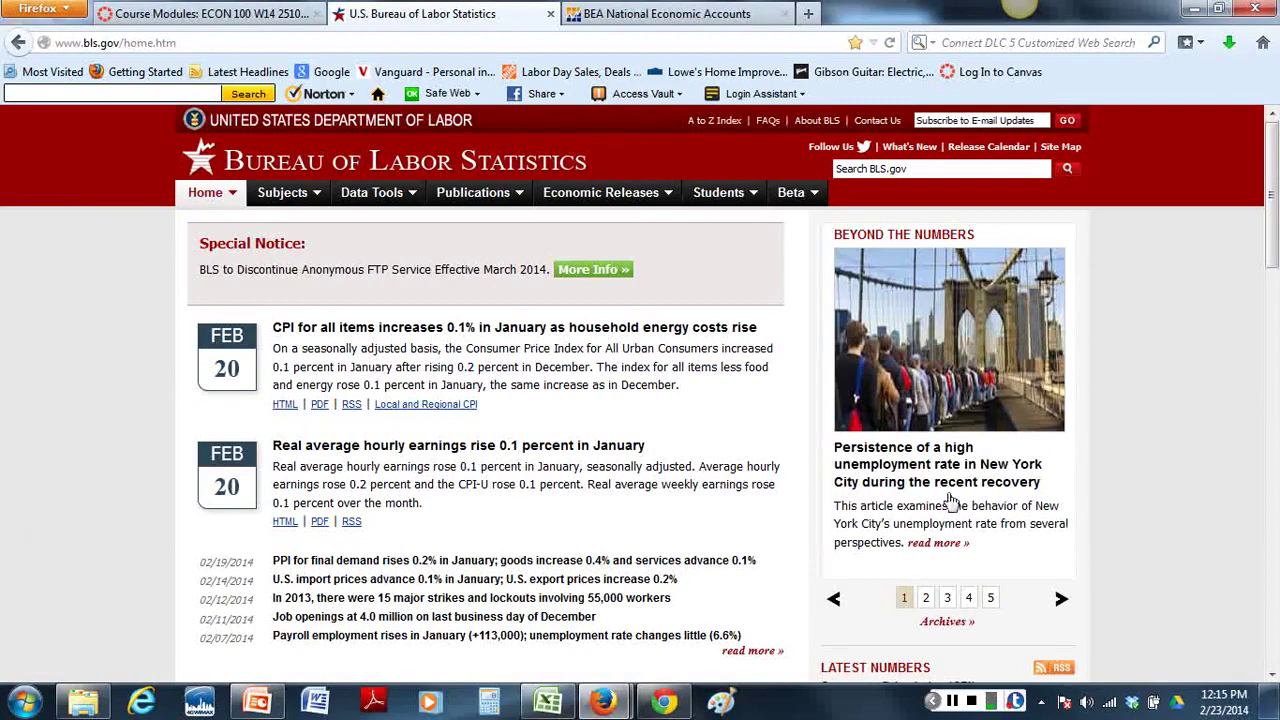
scroll(516, 484, down, 3)
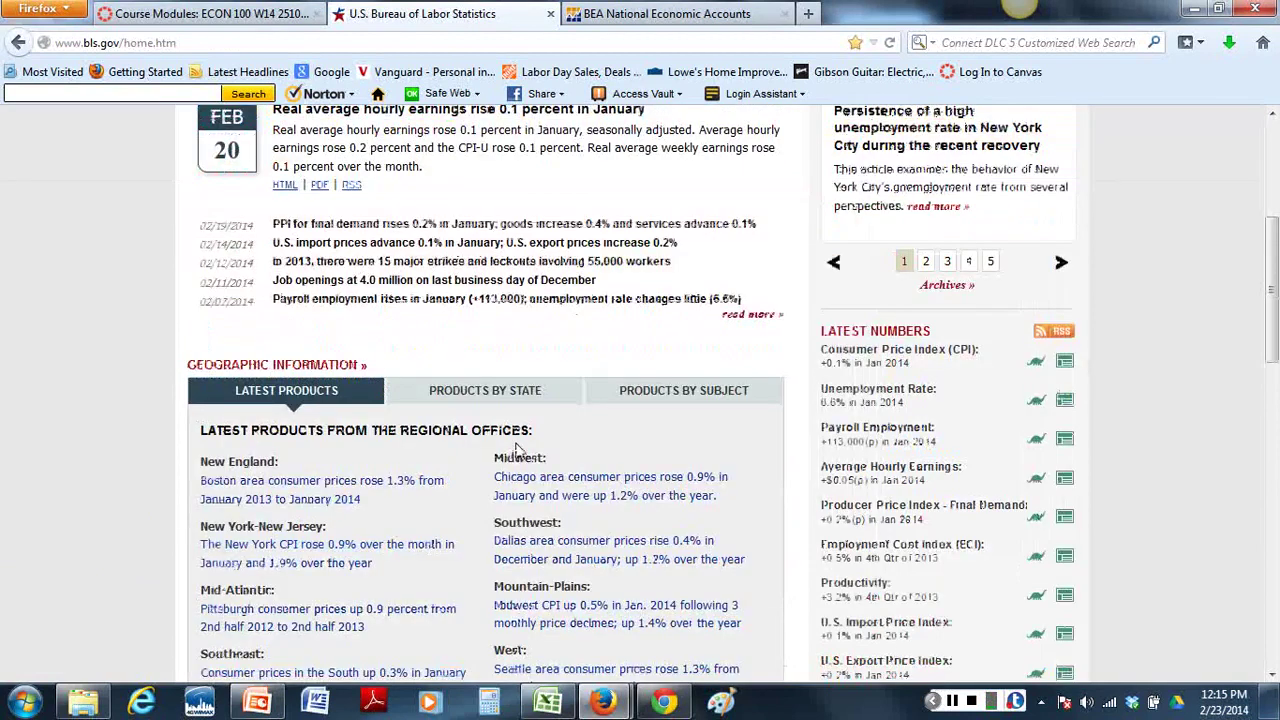
scroll(516, 449, down, 5)
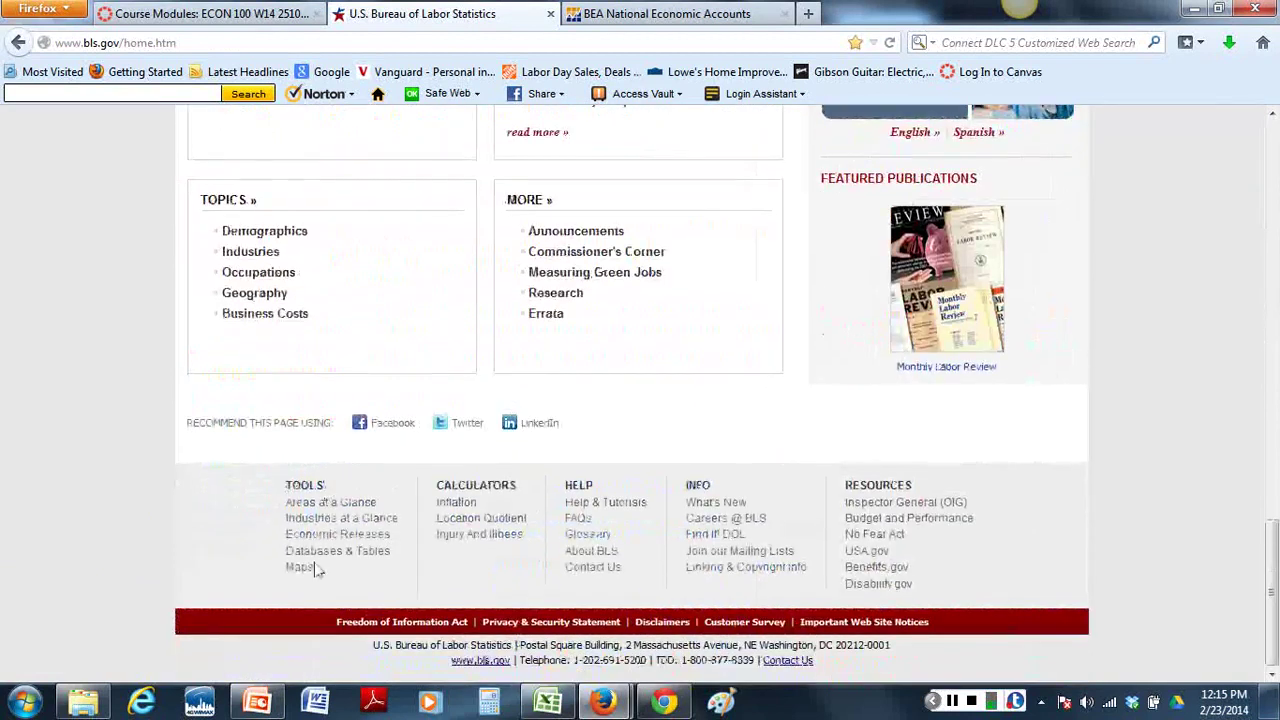
click(326, 556)
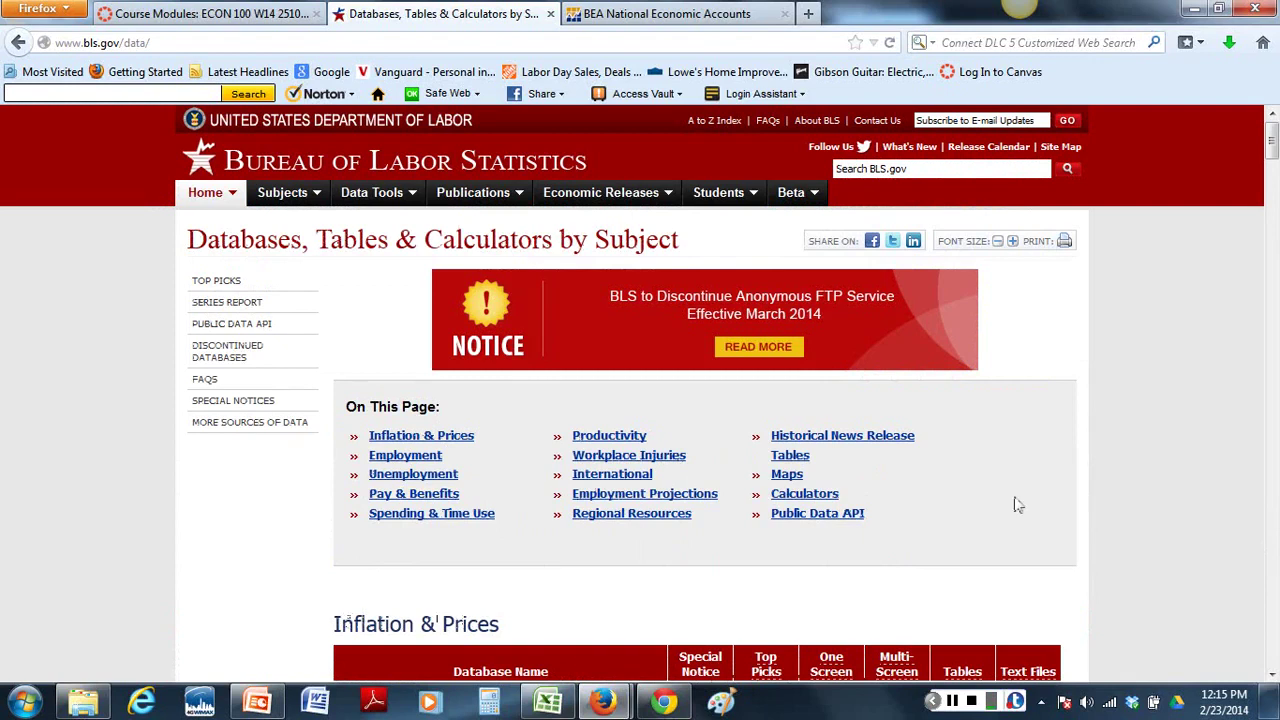
scroll(1029, 483, down, 5)
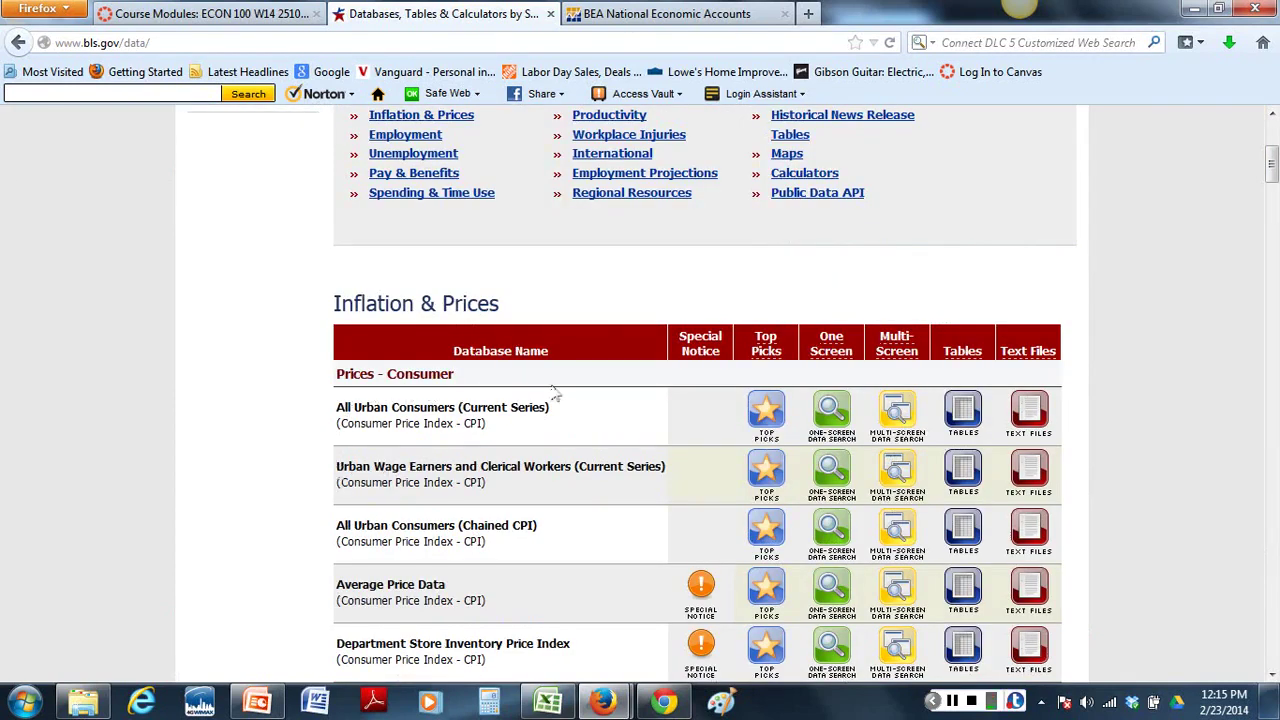
- Retrieve the U.S. All items, 1982-84=100 series from the Top Picks for All Urban Consumers (Current Series)
click(766, 413)
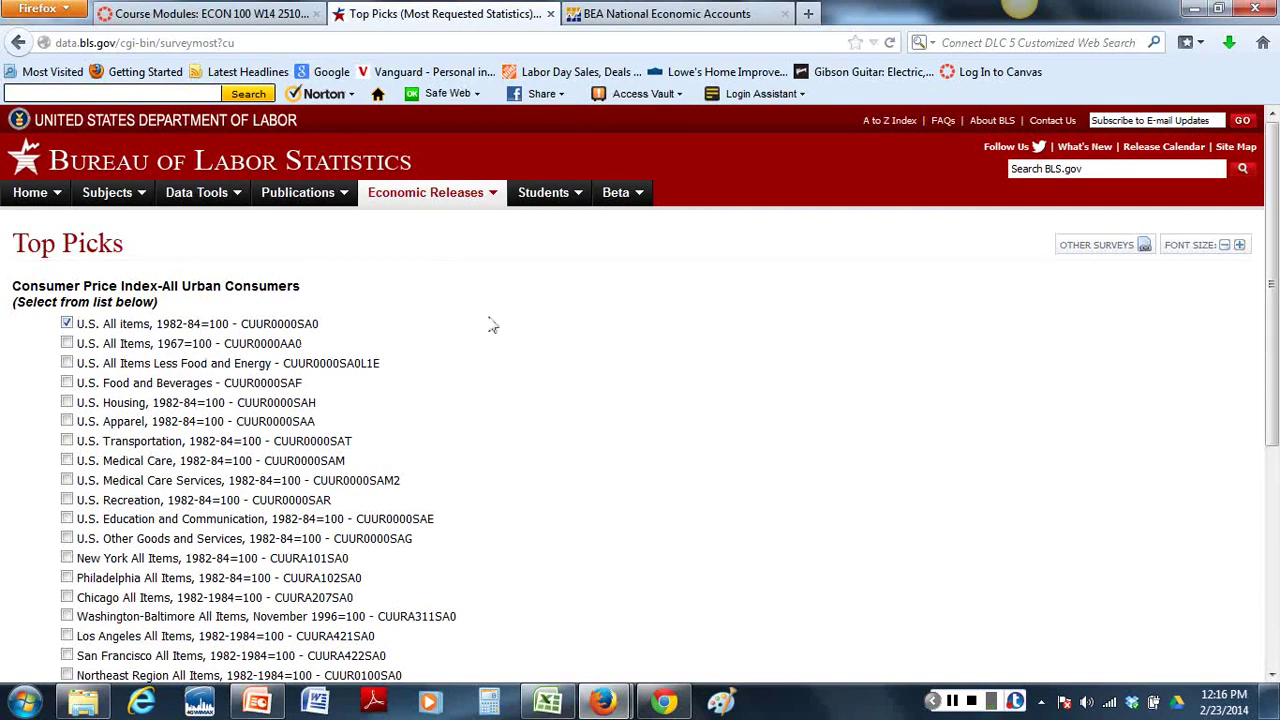
scroll(509, 334, down, 5)
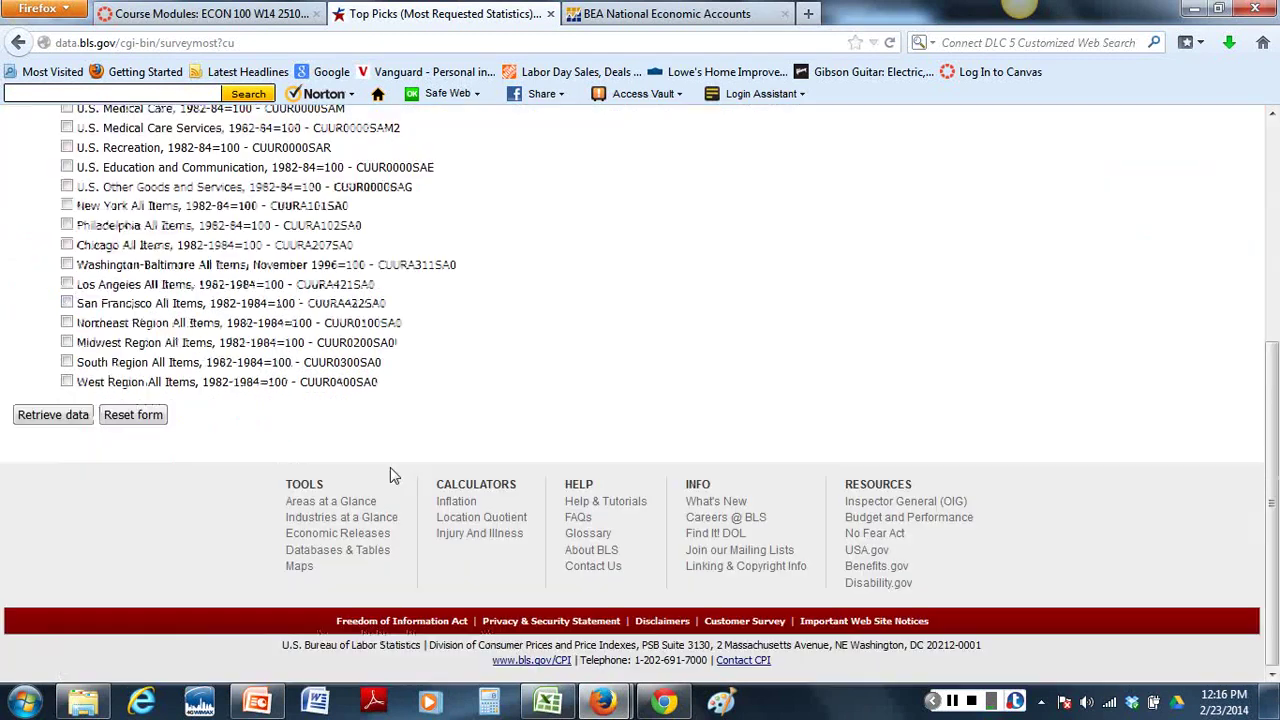
click(55, 418)
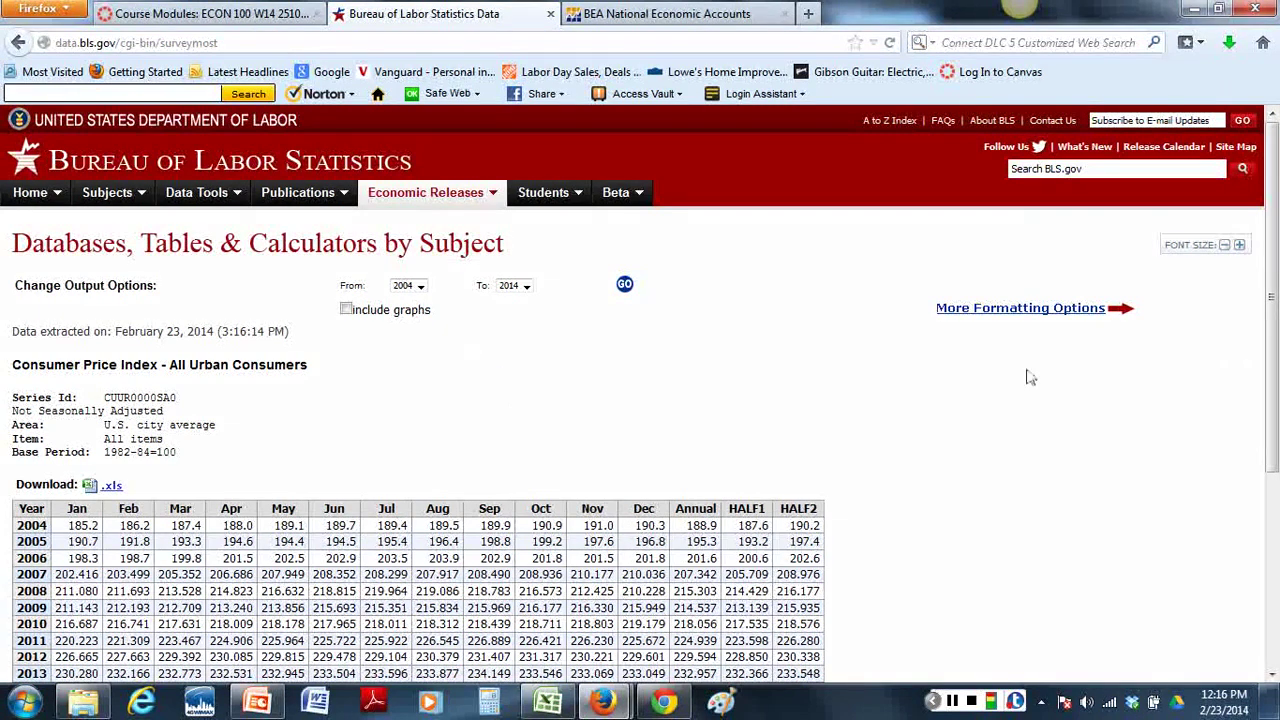
- Reformat the CPI output to Annual Data for 1980 to 2014, add the 12-Month Percent Change, and retrieve the data
click(1066, 312)
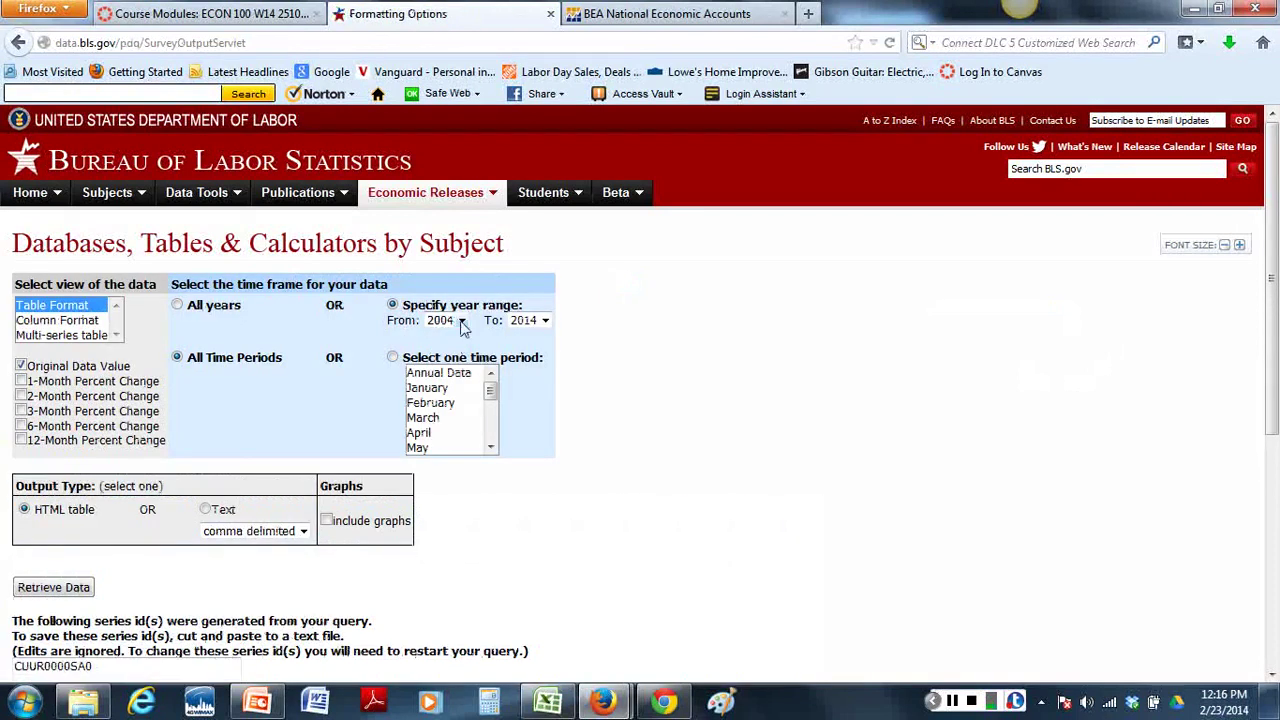
click(462, 322)
scroll(465, 372, up, 8)
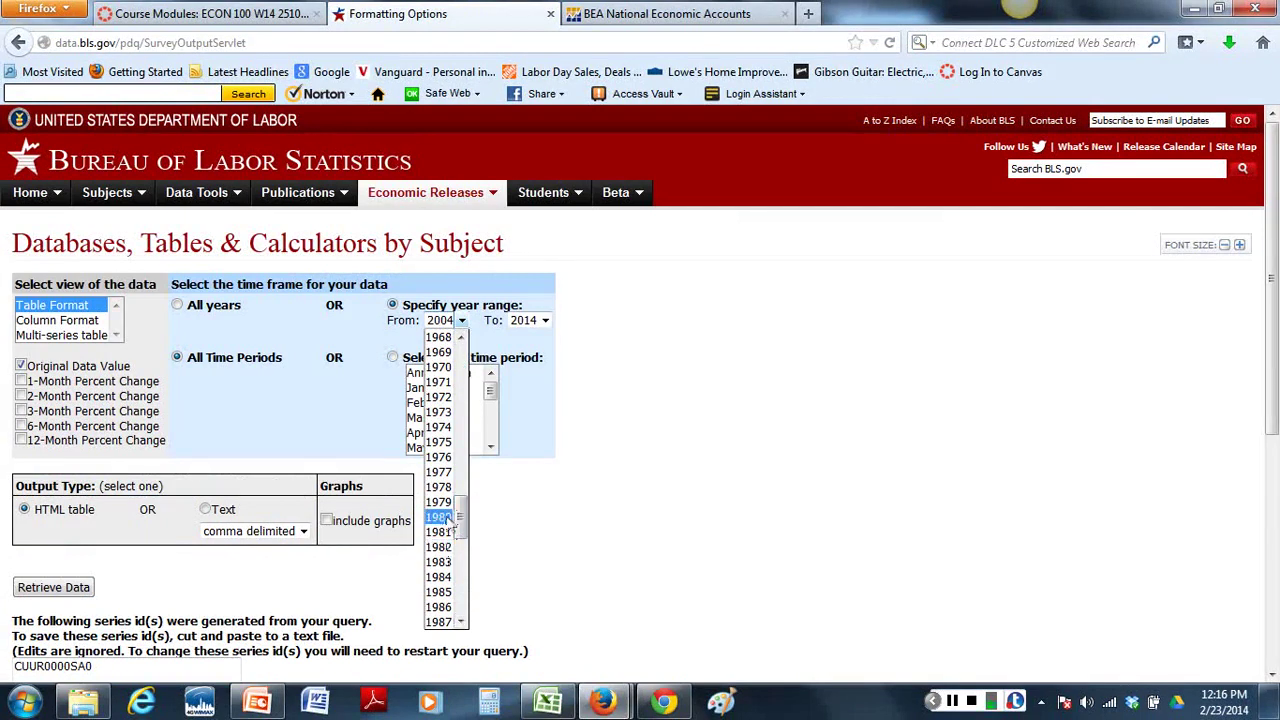
click(440, 517)
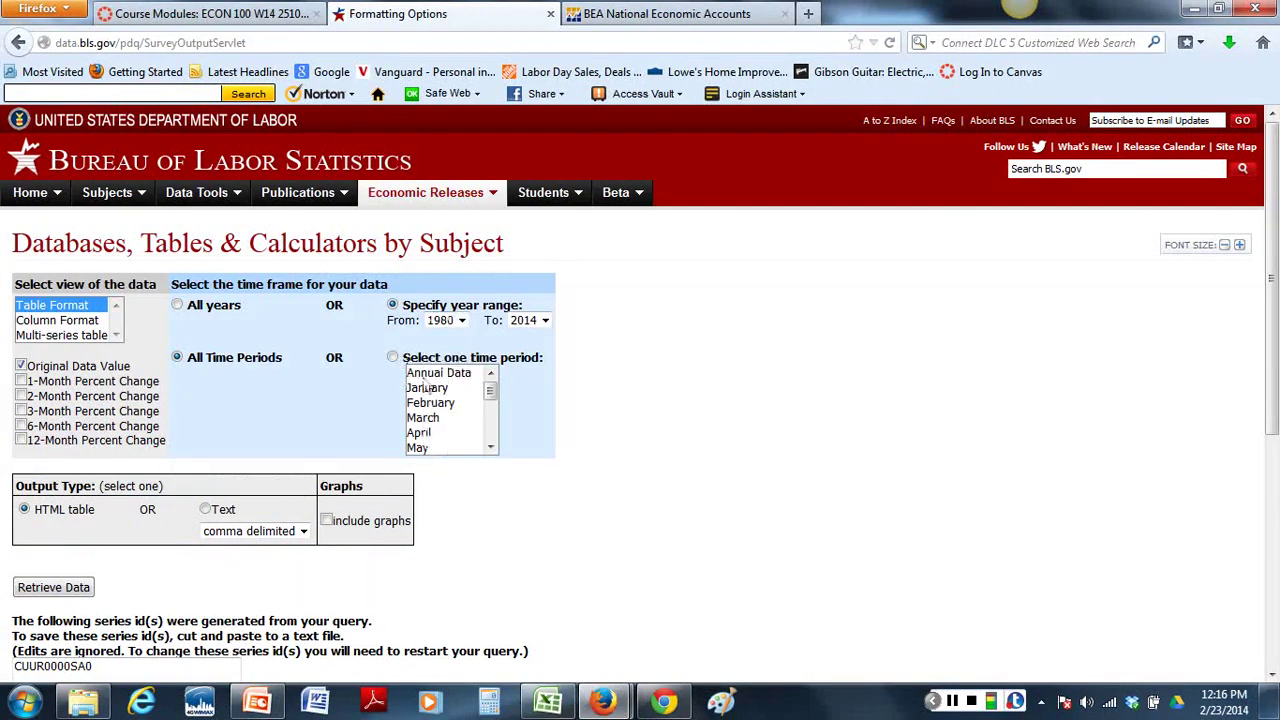
click(430, 376)
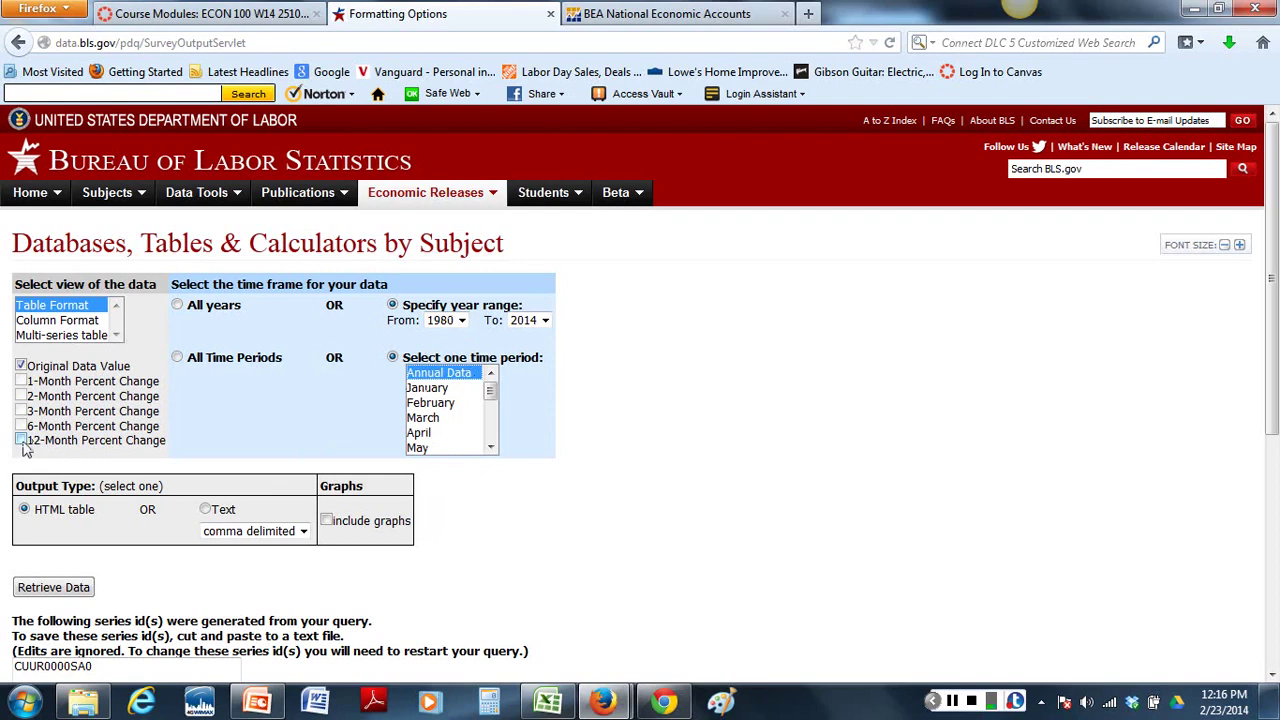
click(21, 441)
click(58, 592)
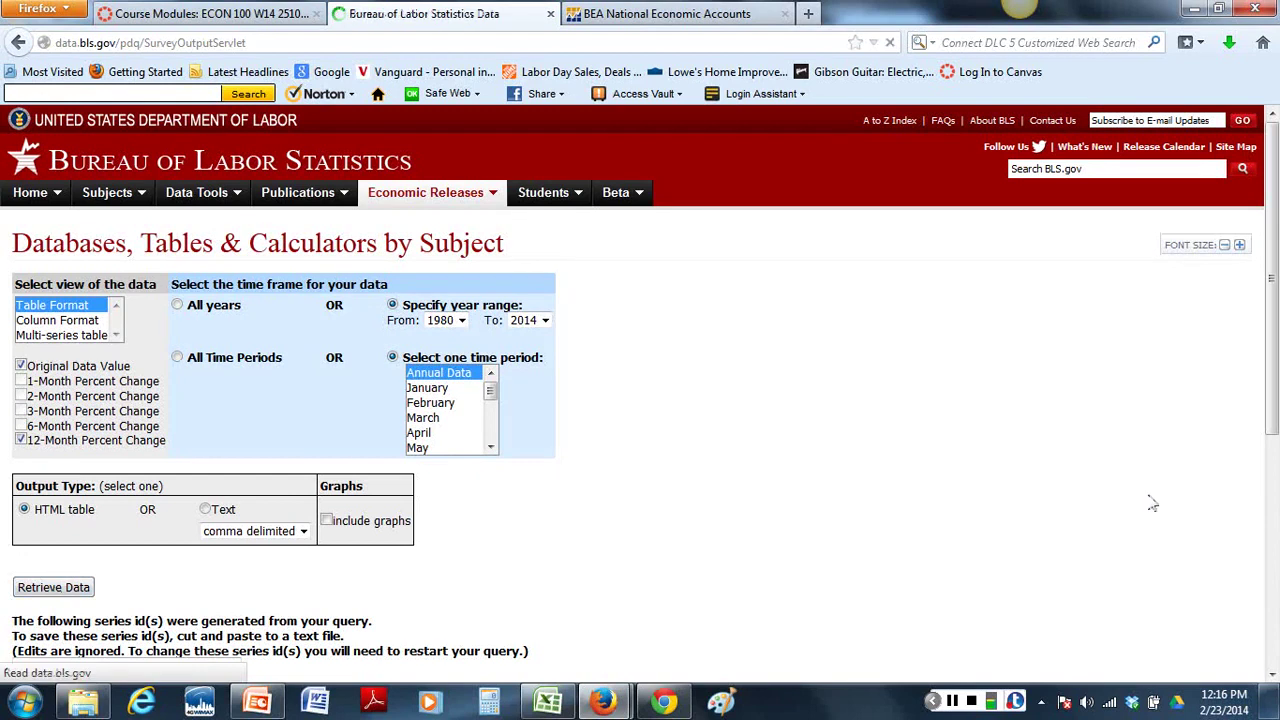
- Examine the annual CPI values, the 1982-84 base period and the 12-Month Percent Change table
scroll(830, 480, down, 4)
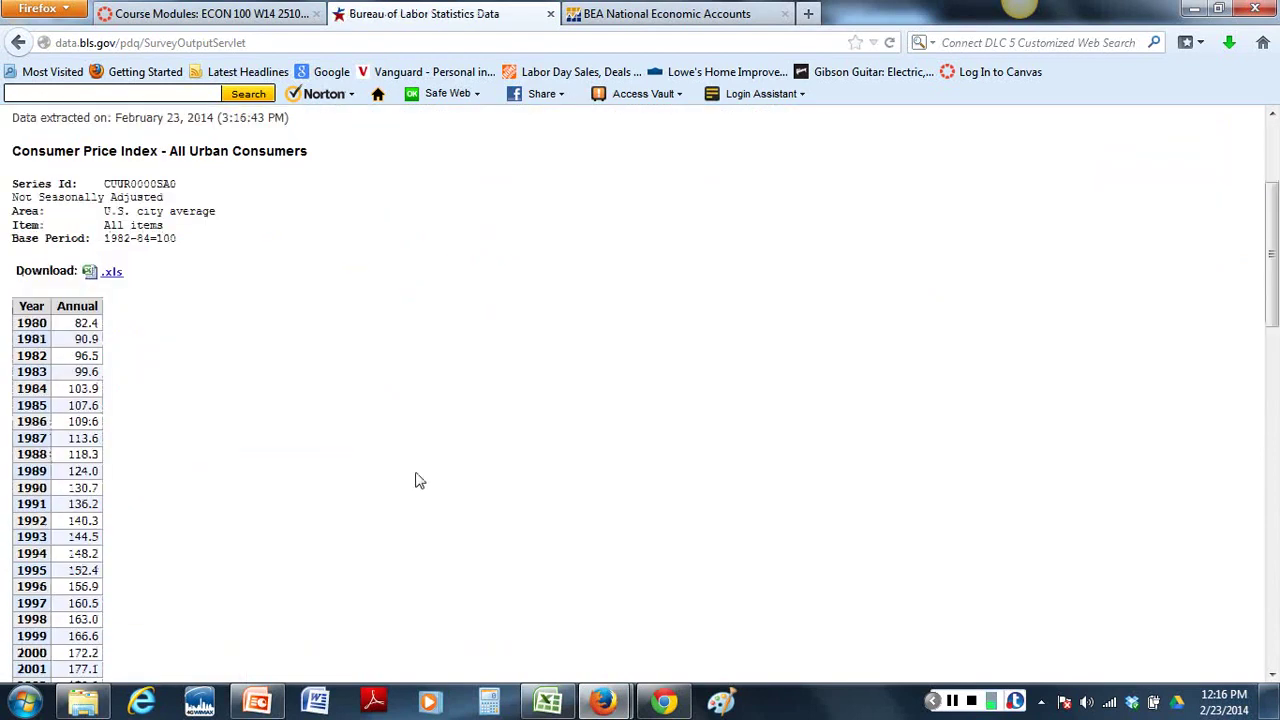
scroll(416, 480, down, 5)
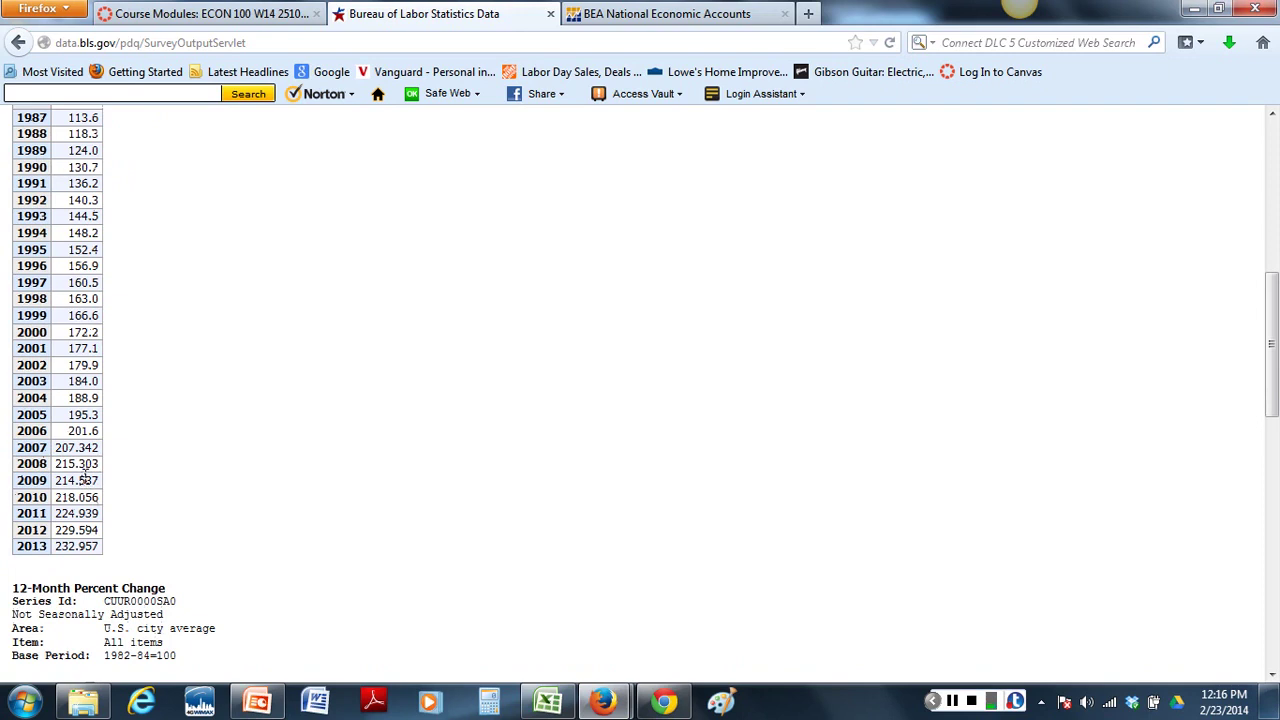
scroll(186, 363, up, 5)
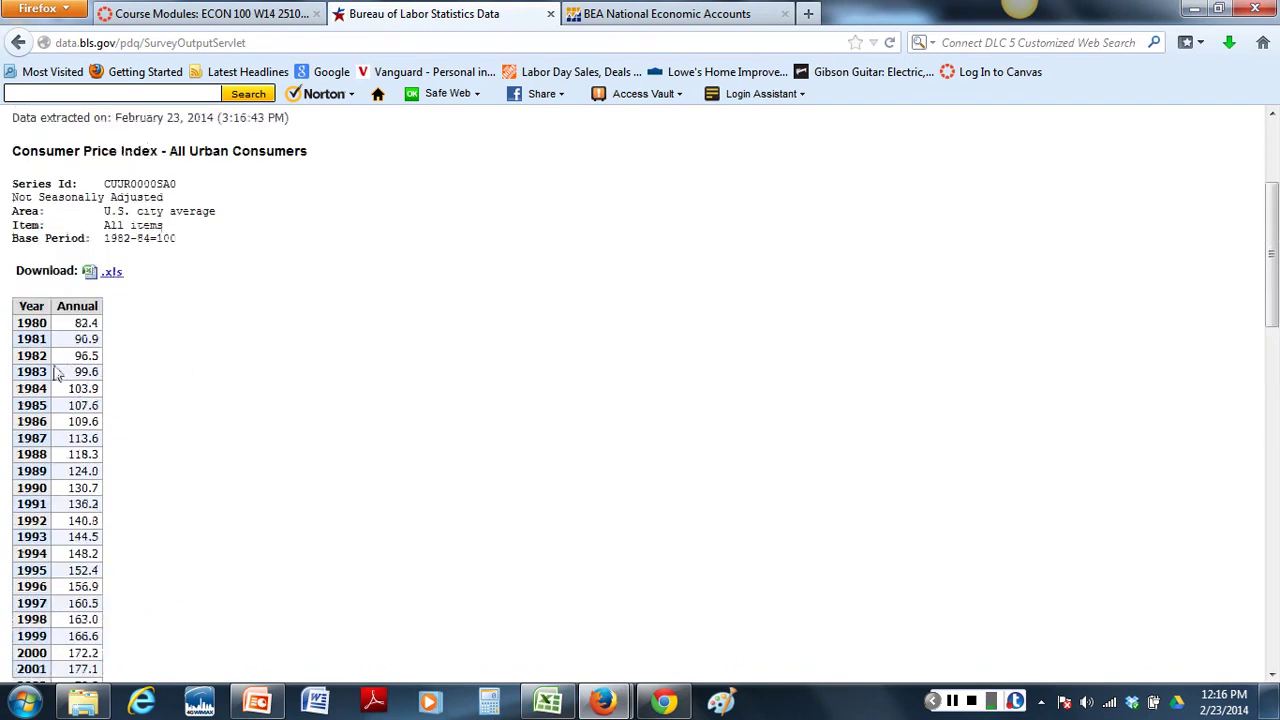
scroll(259, 482, down, 6)
scroll(259, 482, down, 2)
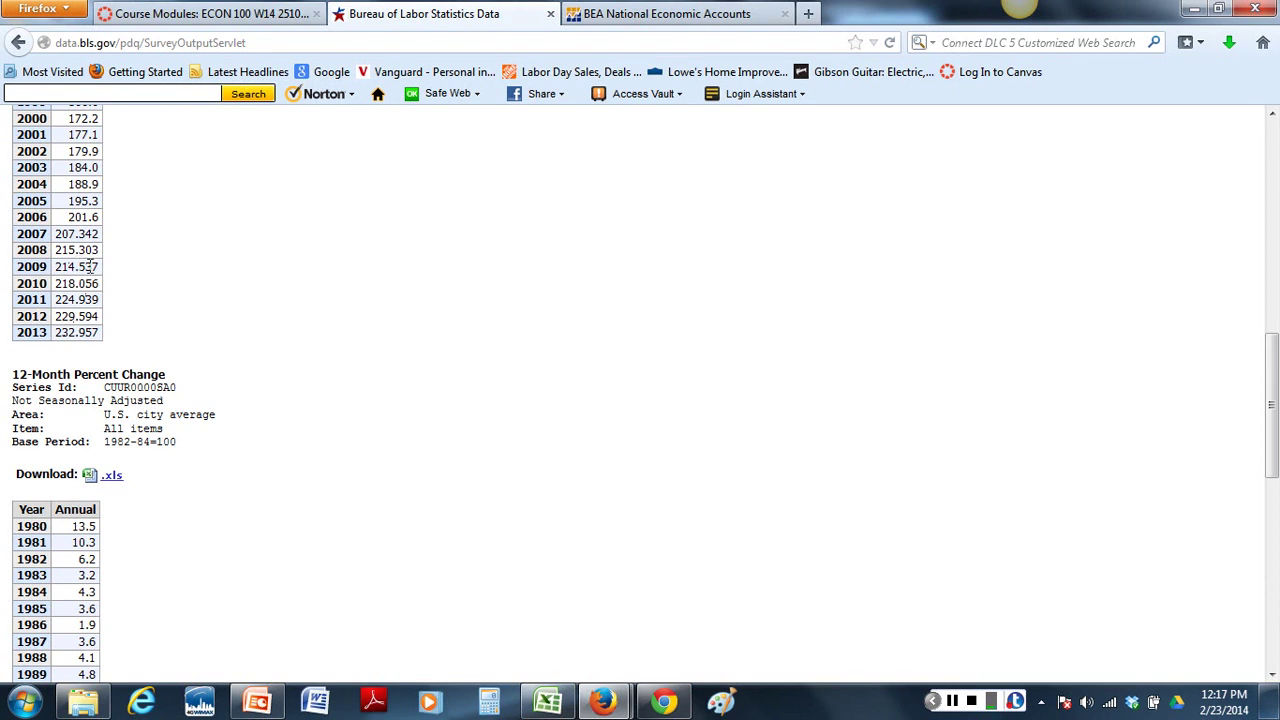
scroll(508, 364, down, 10)
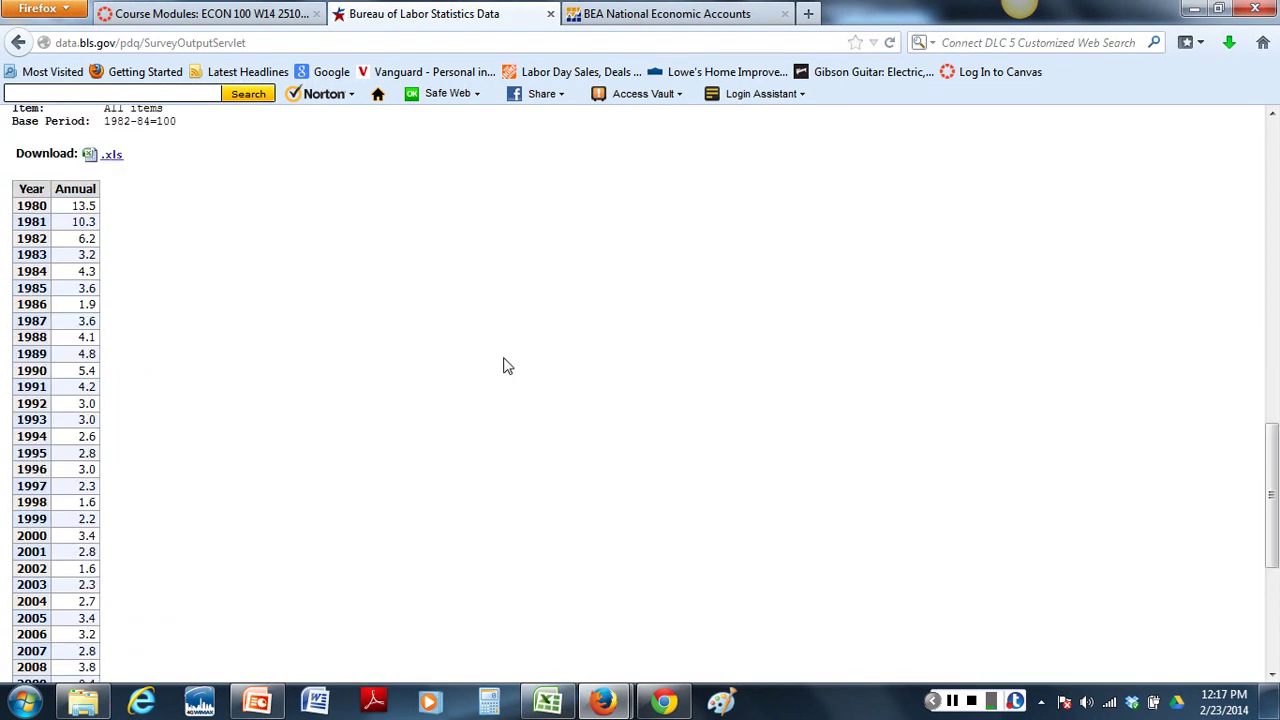
scroll(512, 323, up, 8)
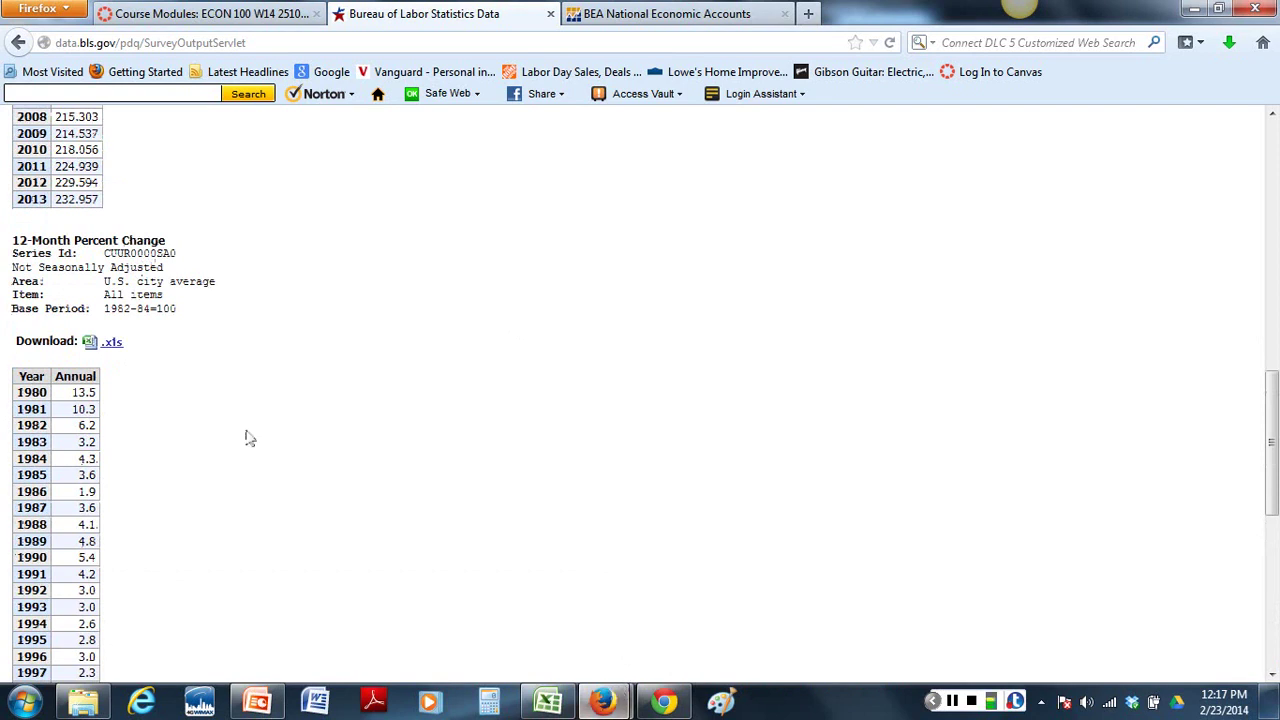
- Switch to the PowerPoint chapter 10 presentation and find the Exhibit 10.5 Consumer Price Indexes slide
mouse_move(603, 705)
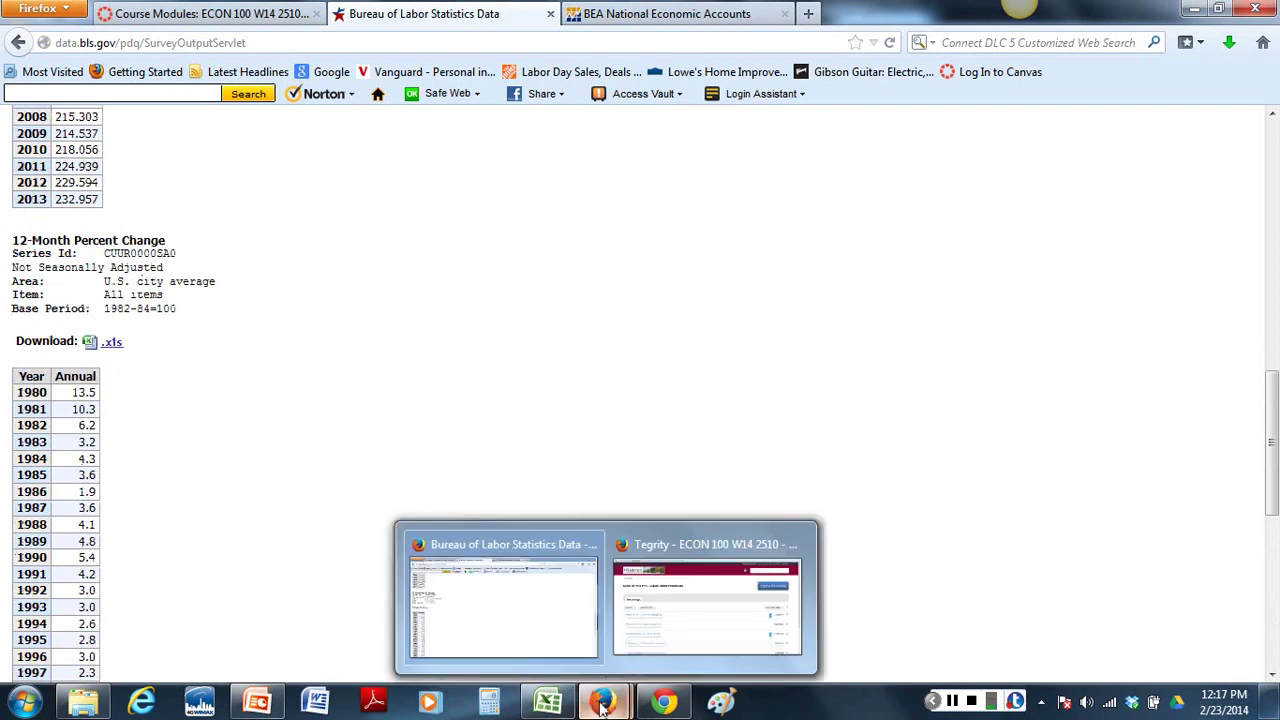
click(257, 703)
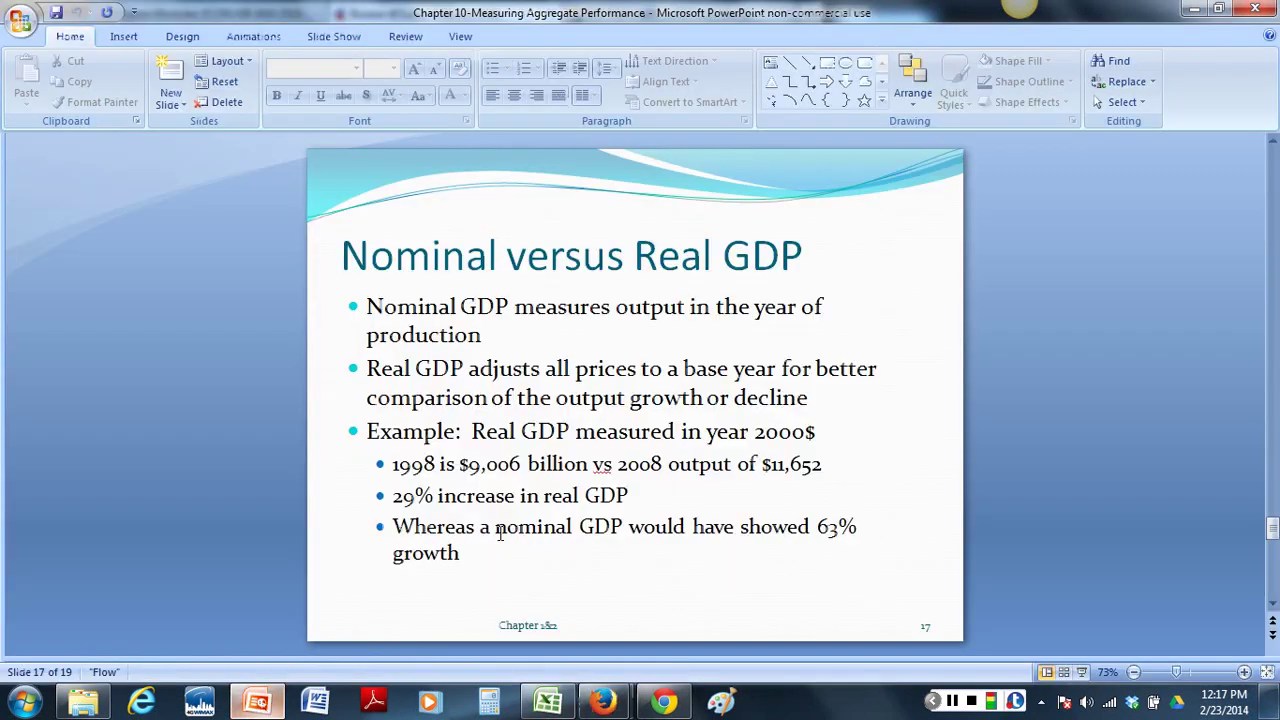
scroll(915, 369, down, 2)
scroll(915, 369, up, 3)
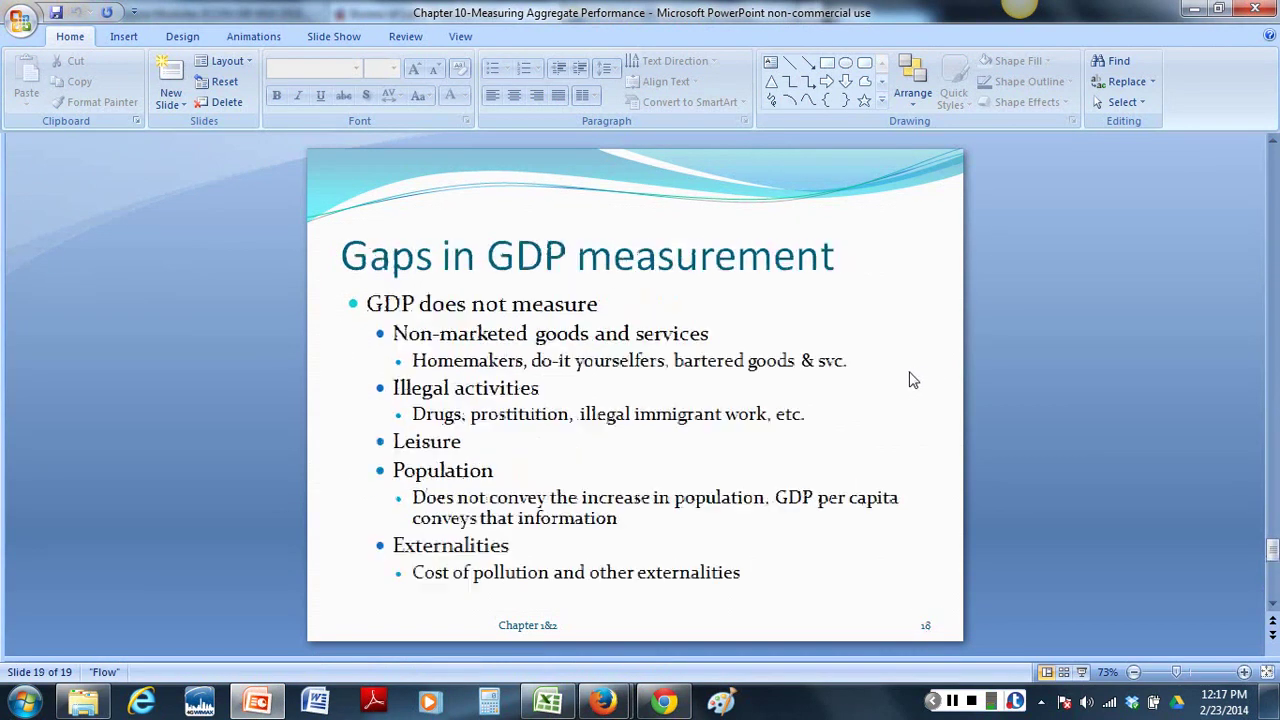
scroll(915, 373, up, 2)
scroll(910, 373, up, 2)
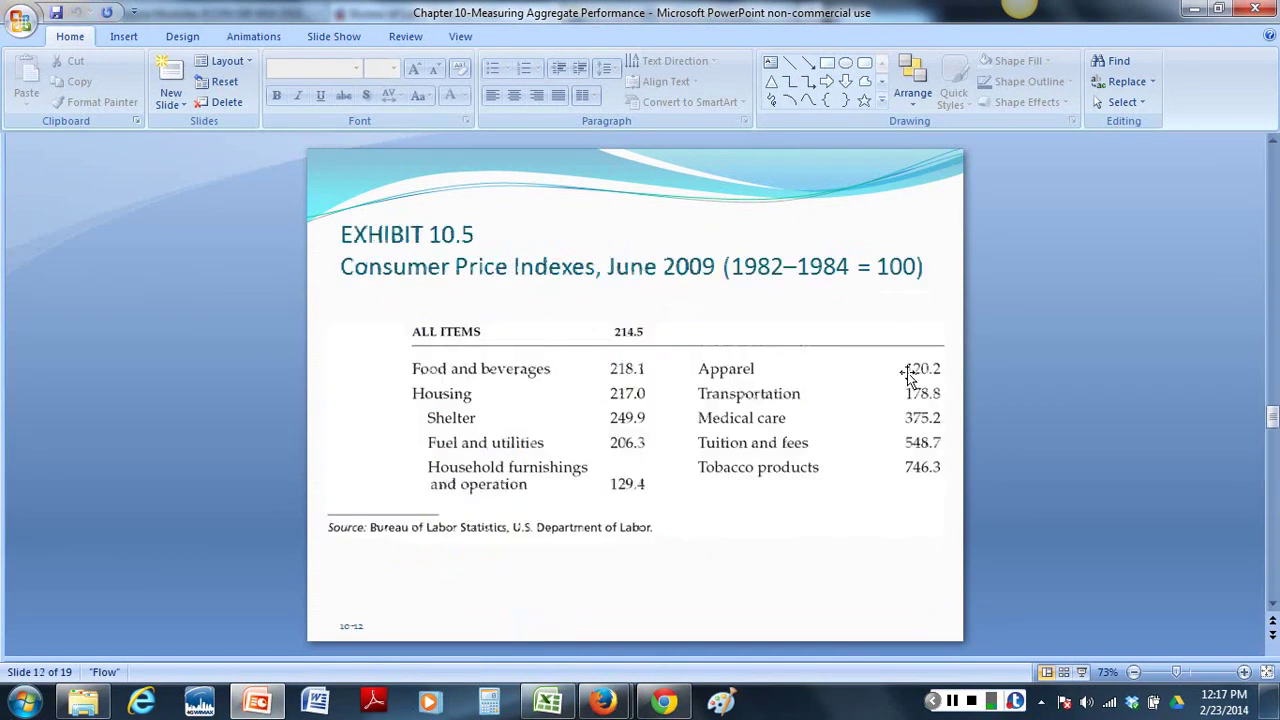
scroll(910, 375, up, 1)
scroll(906, 375, down, 1)
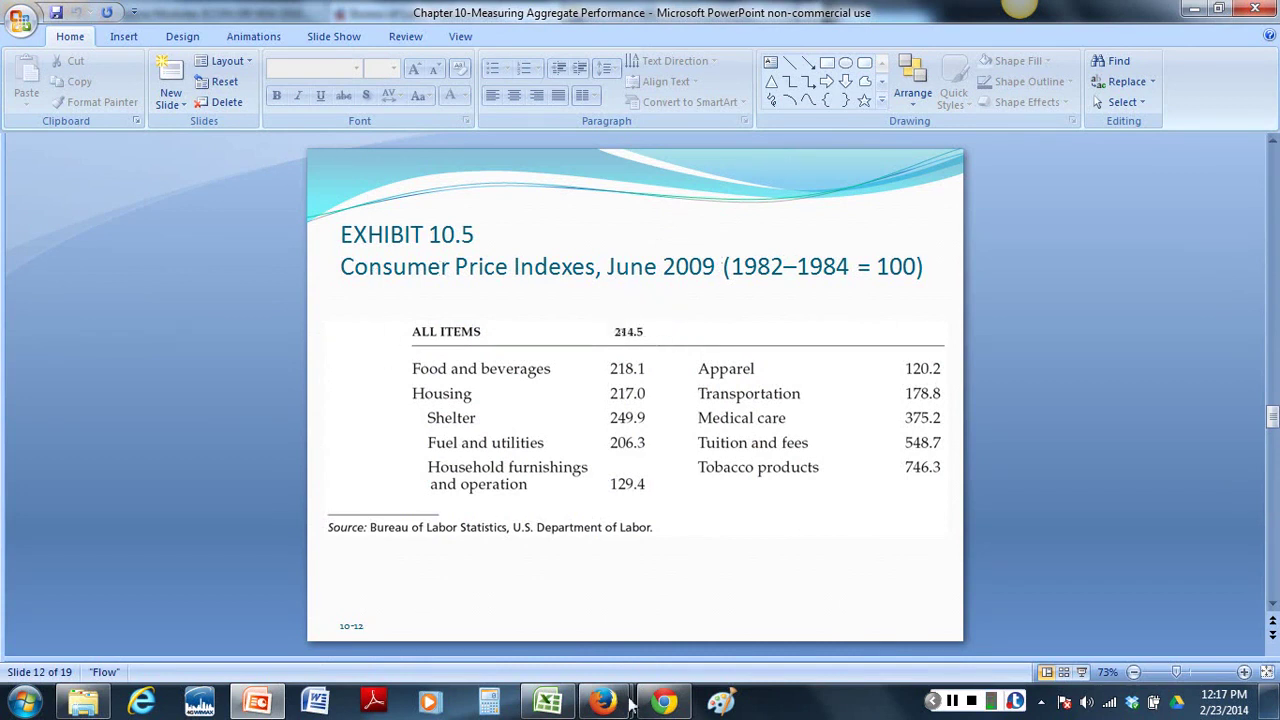
- Return to the Bureau of Labor Statistics data window in Firefox and review the annual CPI values for the most recent years
mouse_move(605, 703)
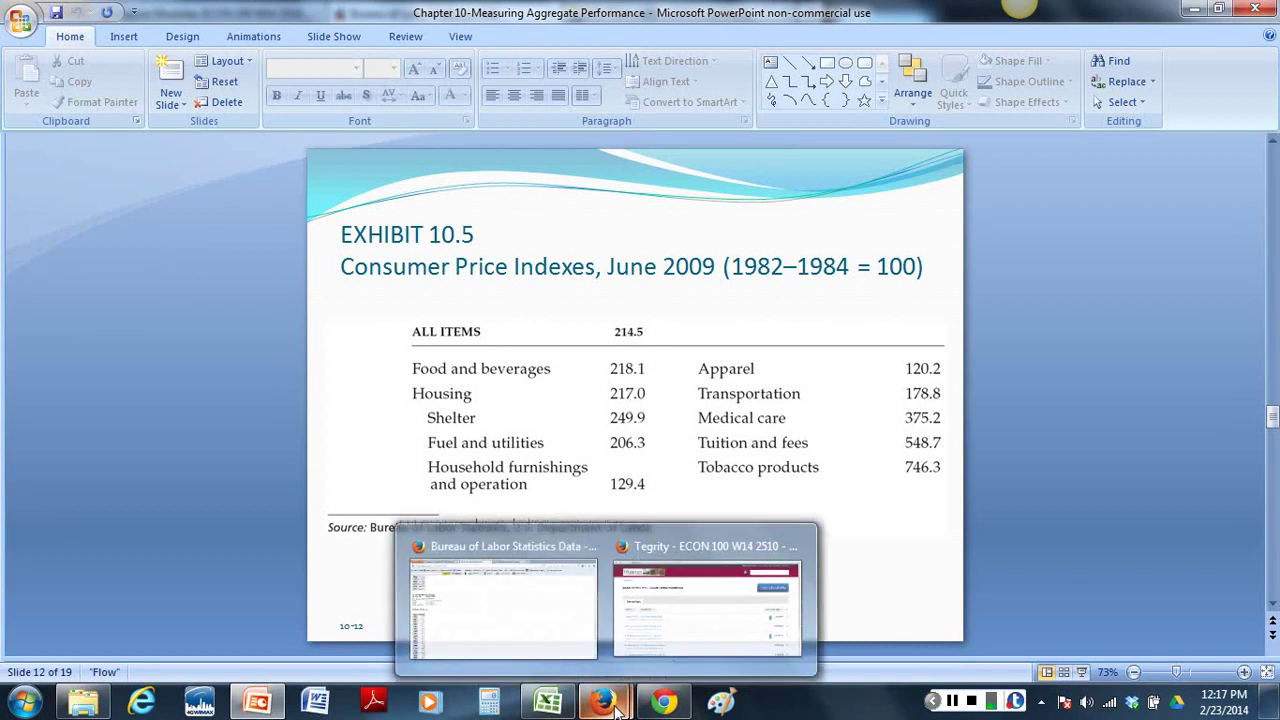
click(567, 647)
scroll(200, 390, up, 5)
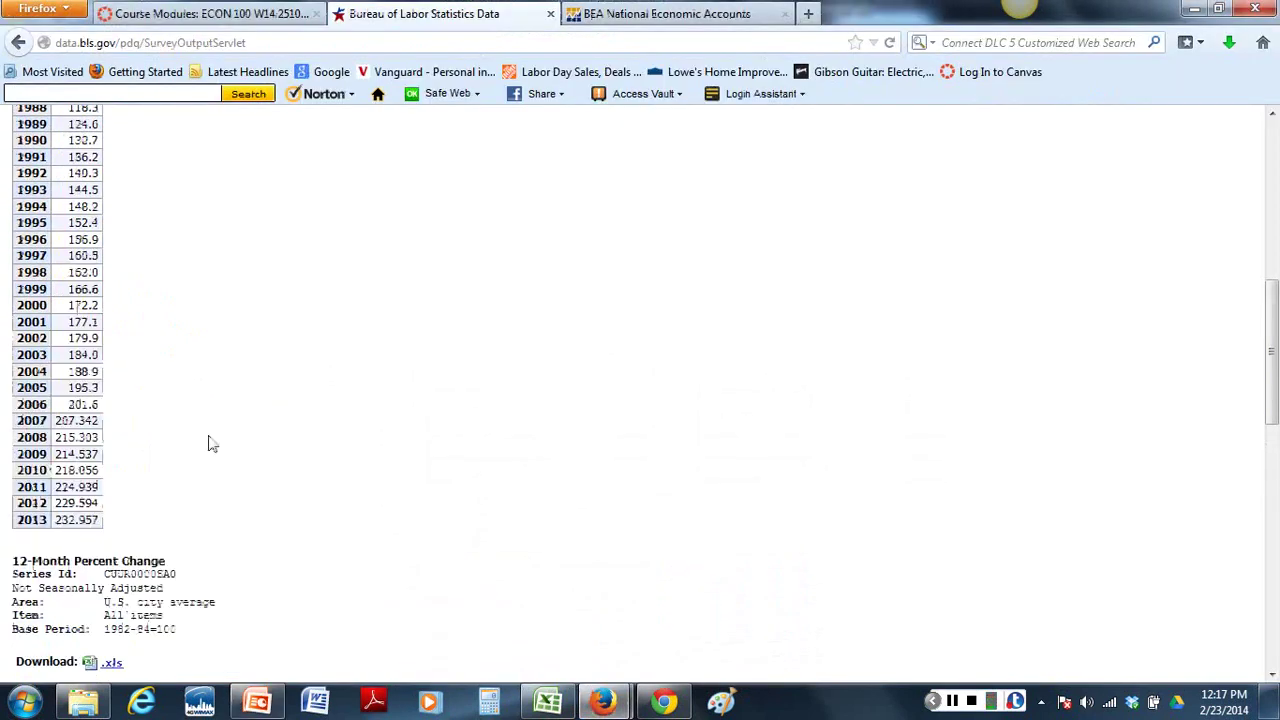